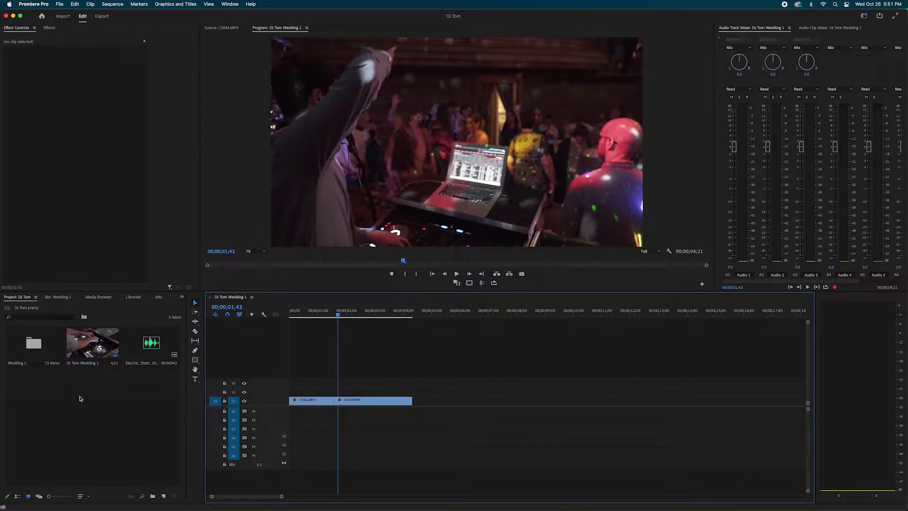
- Create a 1920 × 1080, 59.94 fps adjustment layer and place it on V2 across the cut between C0062.MP4 and C0044.MP4
{"action": "right_click", "coordinate": [80, 398]}
{"action": "mouse_move", "coordinate": [118, 396]}
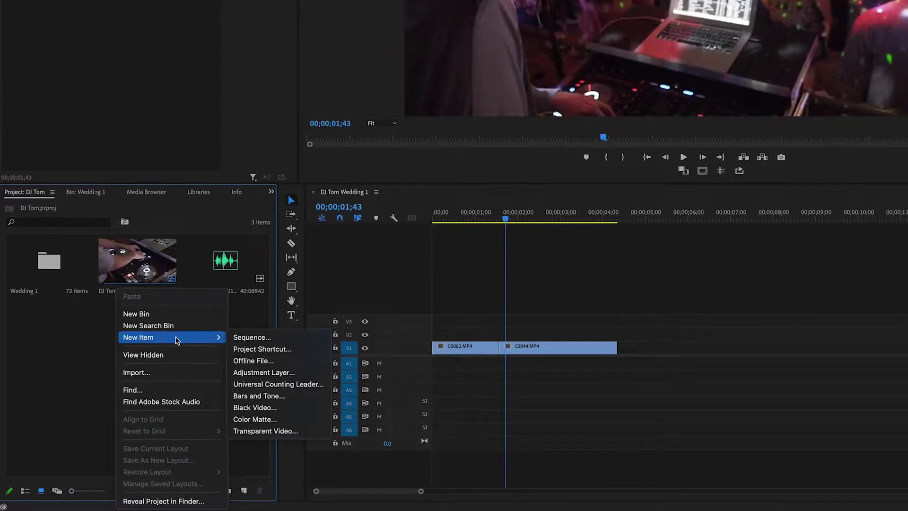
{"action": "left_click", "coordinate": [283, 373]}
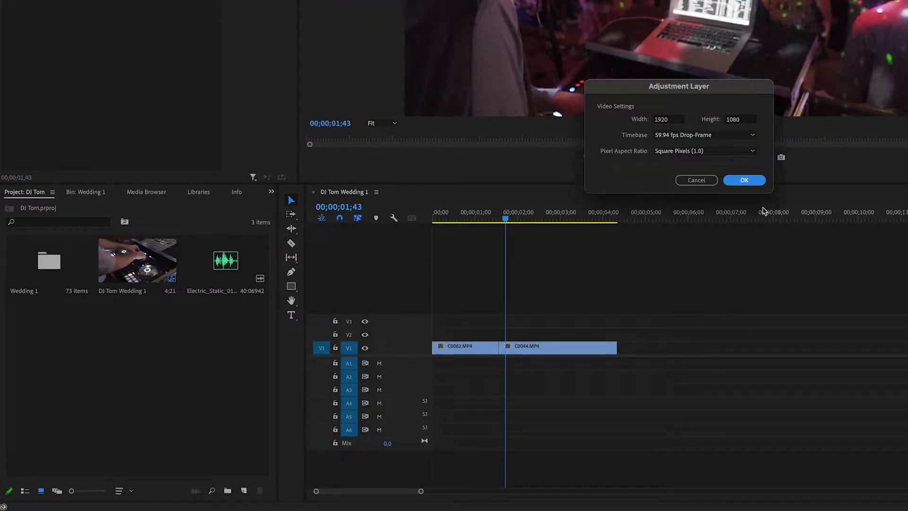
{"action": "left_click", "coordinate": [744, 182]}
{"action": "left_click_drag", "start_coordinate": [52, 335], "coordinate": [455, 336]}
- Trim the start of the adjustment layer to 00;00;01;25, ten frames before the cut between the two clips
{"action": "left_click_drag", "start_coordinate": [505, 219], "coordinate": [499, 219]}
{"action": "left_click", "coordinate": [348, 335]}
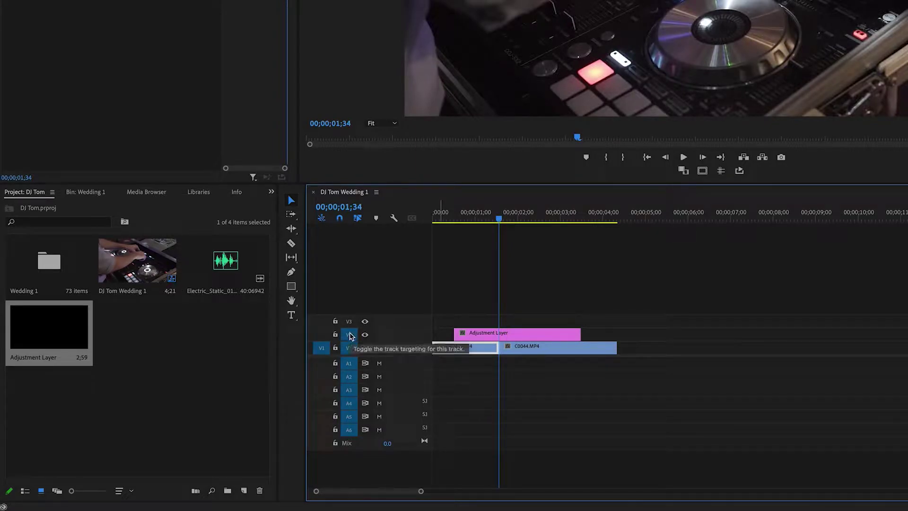
{"action": "left_click", "coordinate": [515, 333]}
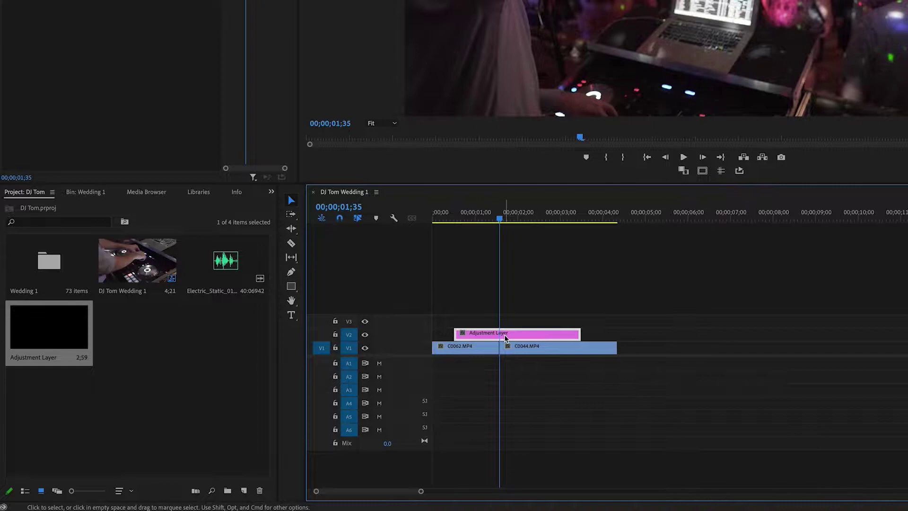
{"action": "key", "text": "equal"}
{"action": "key", "text": "equal"}
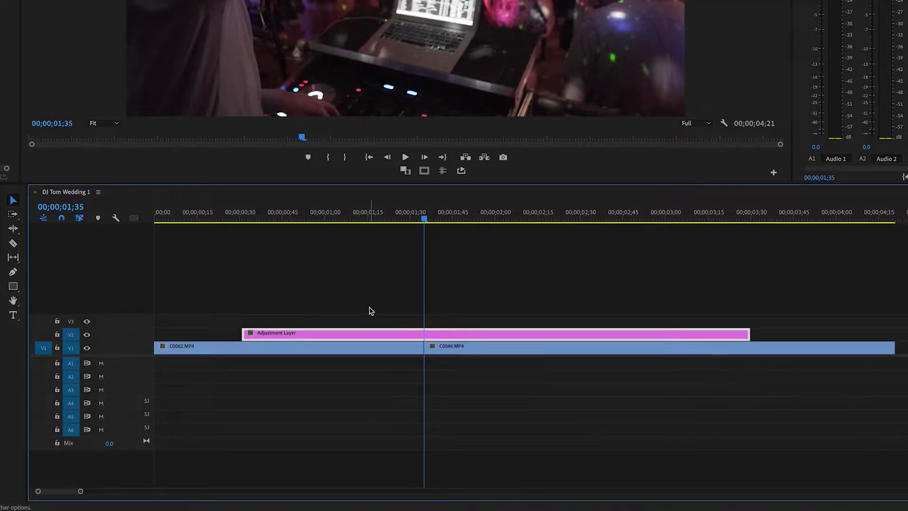
{"action": "key", "text": "="}
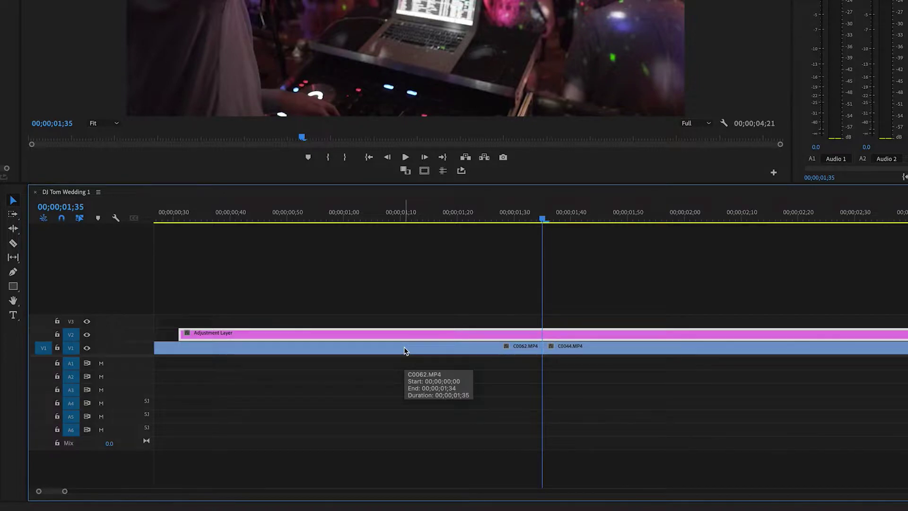
{"action": "key", "text": "shift+Left"}
{"action": "key", "text": "shift+Left"}
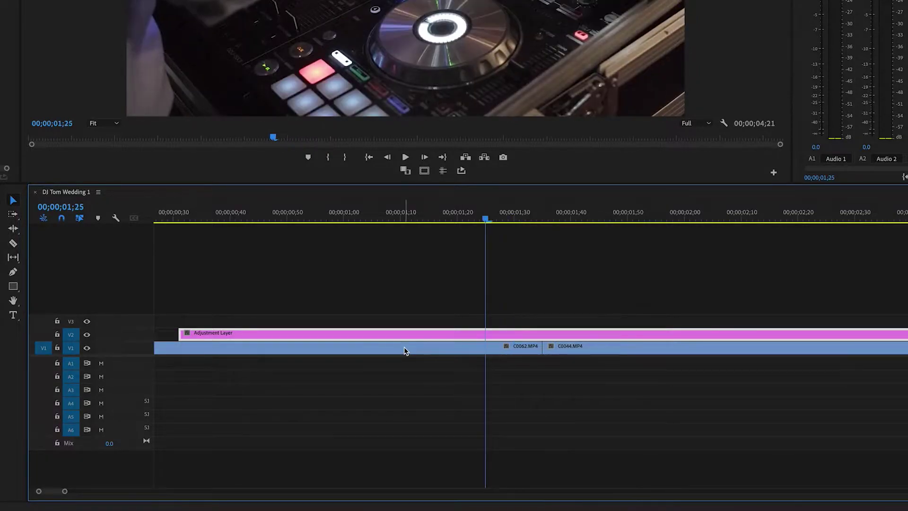
{"action": "left_click_drag", "start_coordinate": [182, 334], "coordinate": [495, 334]}
- Trim the end of the adjustment layer to 00;00;01;45, ten frames after the cut
{"action": "key", "text": "shift+Right"}
{"action": "key", "text": "shift+Right"}
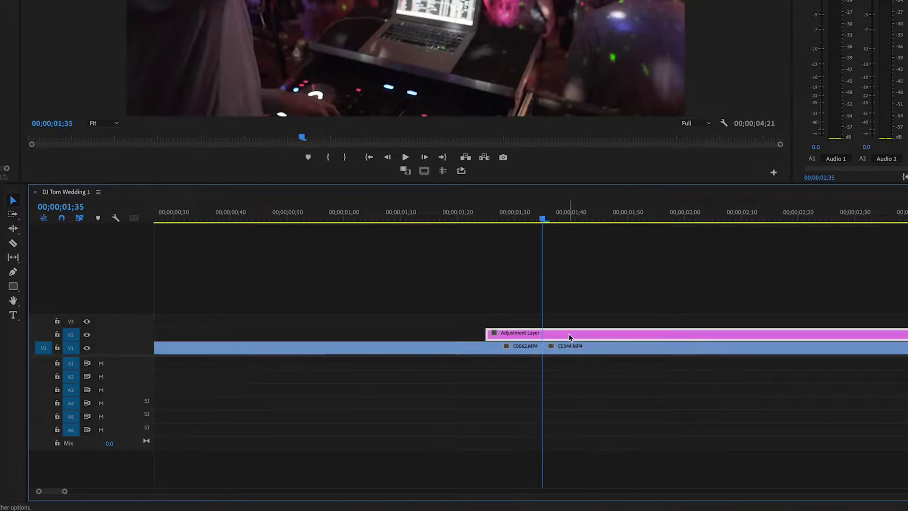
{"action": "scroll", "coordinate": [596, 313], "scroll_direction": "down", "scroll_amount": 3}
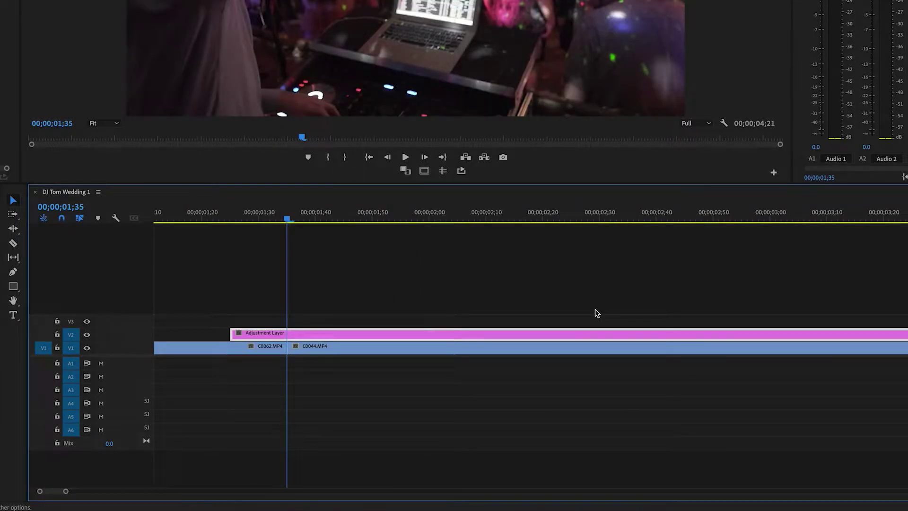
{"action": "key", "text": "shift+Right"}
{"action": "key", "text": "shift+Right"}
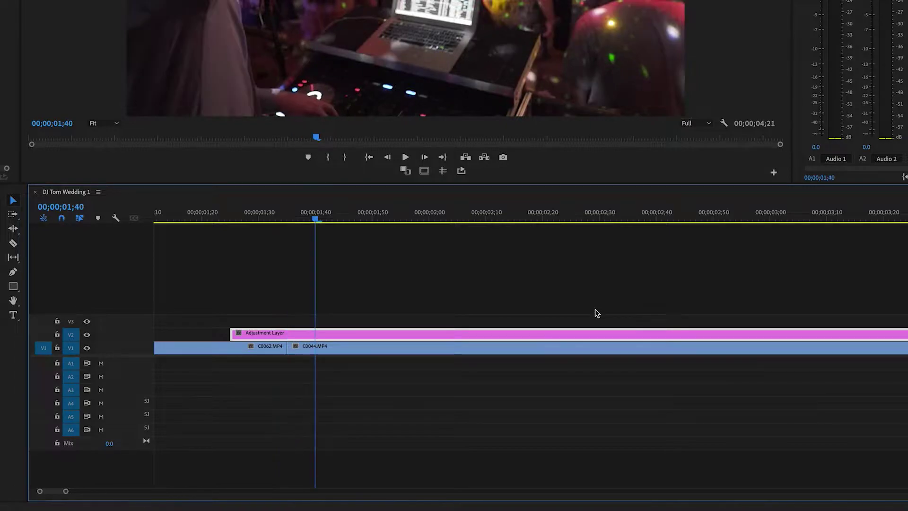
{"action": "key", "text": "minus"}
{"action": "key", "text": "minus"}
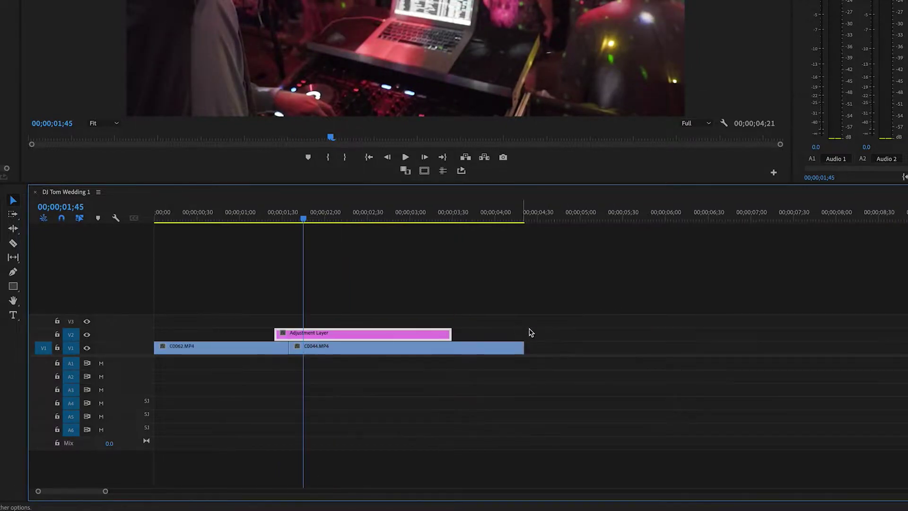
{"action": "left_click_drag", "start_coordinate": [451, 334], "coordinate": [304, 332]}
- Park the playhead on the cut at 00;00;01;35 and apply the VR Digital Glitch video effect to the adjustment layer
{"action": "left_click", "coordinate": [283, 205]}
{"action": "key", "text": "equal"}
{"action": "key", "text": "equal"}
{"action": "left_click_drag", "start_coordinate": [543, 216], "coordinate": [571, 215]}
{"action": "left_click", "coordinate": [566, 215]}
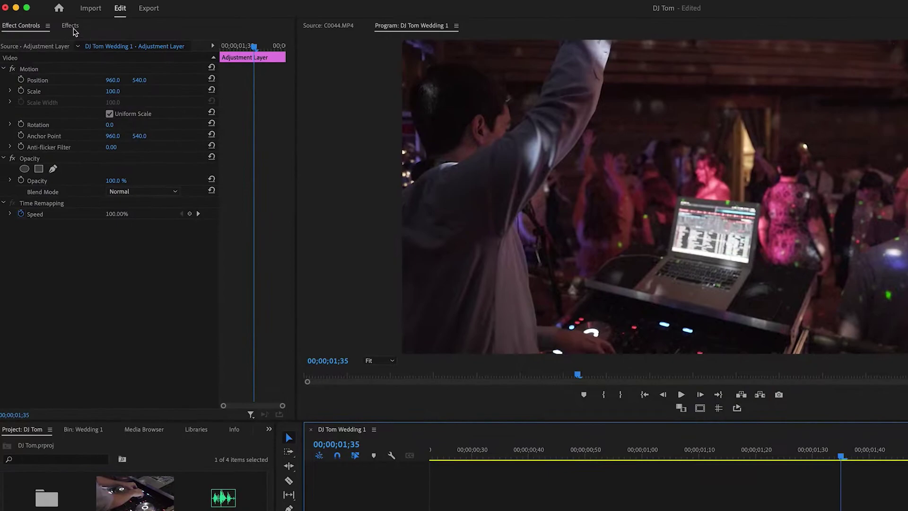
{"action": "left_click", "coordinate": [70, 25]}
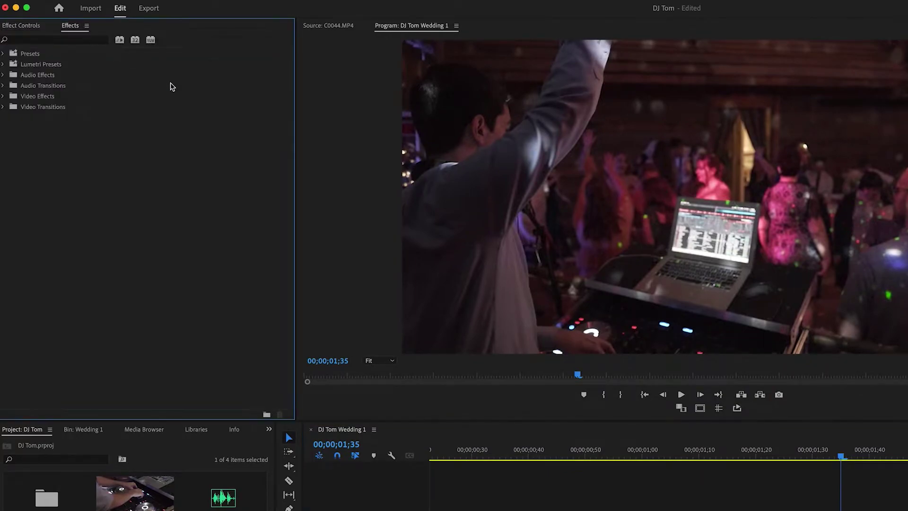
{"action": "left_click", "coordinate": [51, 39]}
{"action": "type", "text": "glitch"}
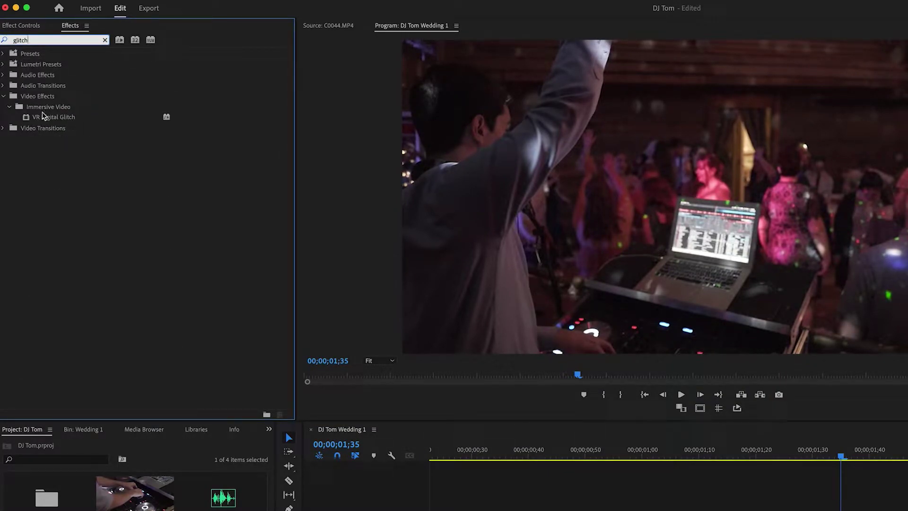
{"action": "left_click", "coordinate": [62, 118]}
{"action": "left_click_drag", "start_coordinate": [46, 118], "coordinate": [560, 331]}
- Scrub through the adjustment layer to preview the glitch effect, stopping at 00;00;01;30
{"action": "scroll", "coordinate": [602, 268], "scroll_direction": "right", "scroll_amount": 3}
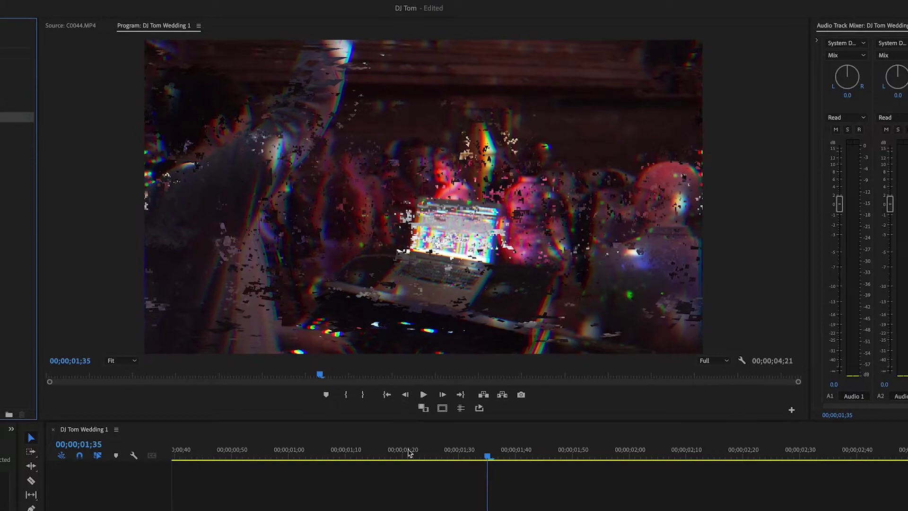
{"action": "left_click_drag", "start_coordinate": [406, 215], "coordinate": [428, 213]}
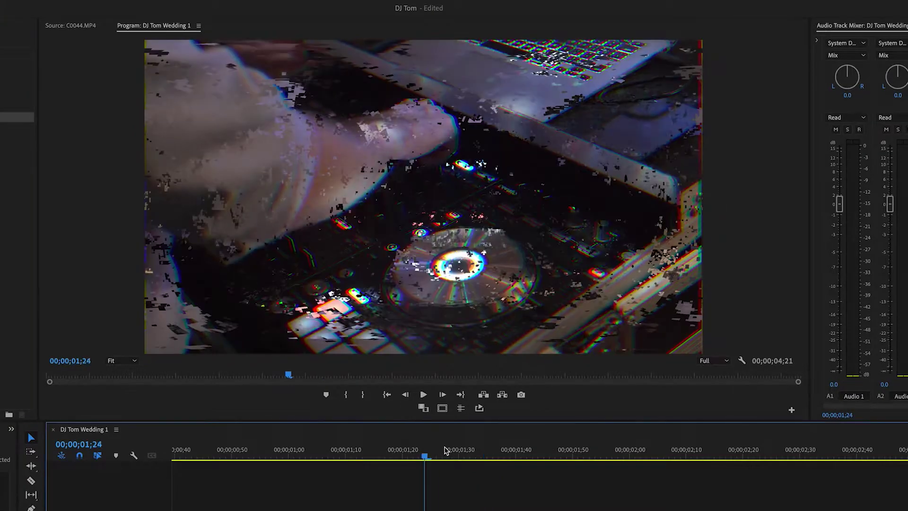
{"action": "left_click_drag", "start_coordinate": [445, 449], "coordinate": [471, 450]}
{"action": "left_click", "coordinate": [458, 449]}
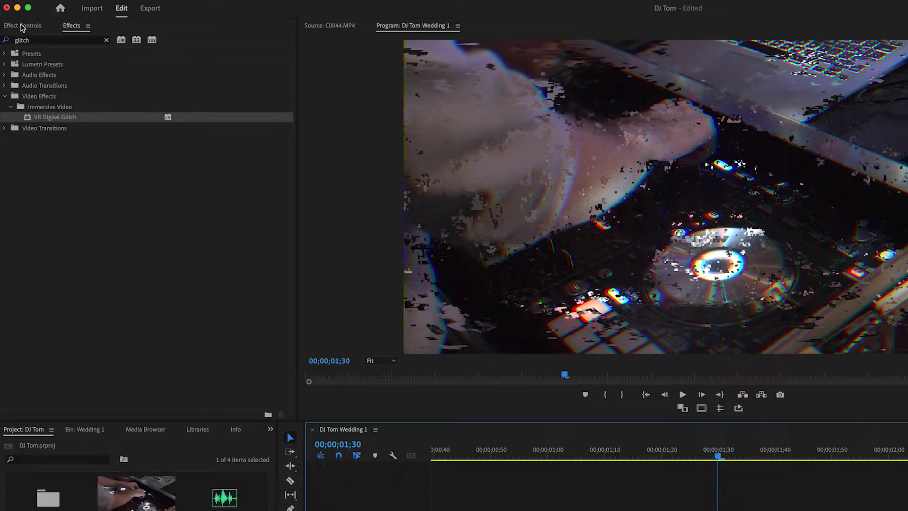
- Turn off Auto VR Properties in the VR Digital Glitch effect and set its Frame Layout to Stereoscopic - Over/Under
{"action": "left_click", "coordinate": [21, 26]}
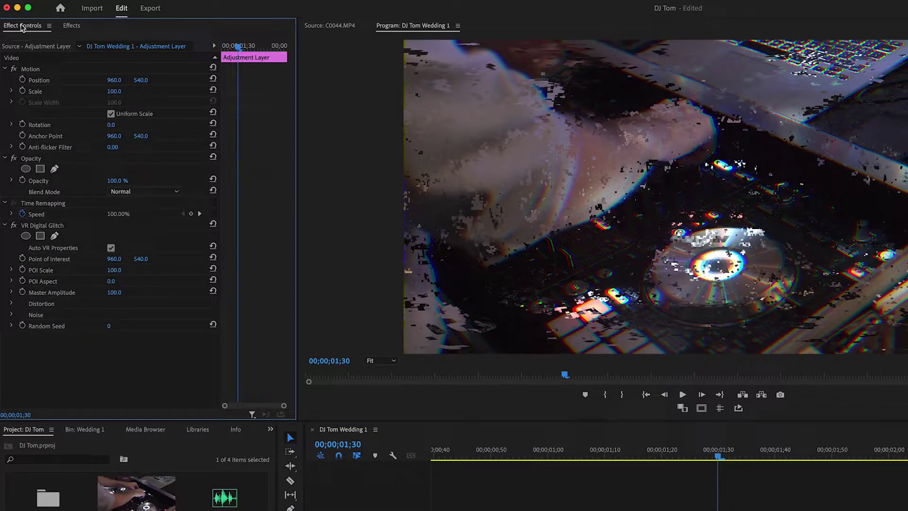
{"action": "left_click", "coordinate": [42, 227]}
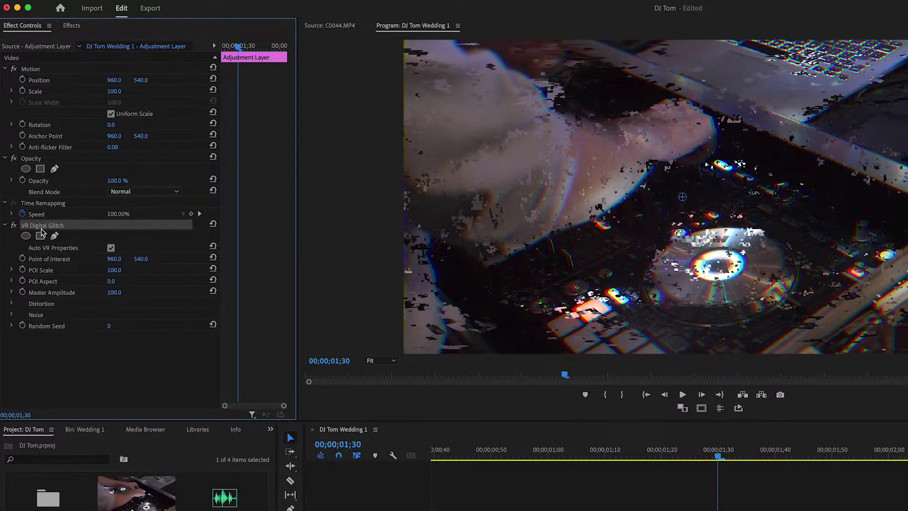
{"action": "left_click", "coordinate": [111, 248]}
{"action": "left_click", "coordinate": [162, 259]}
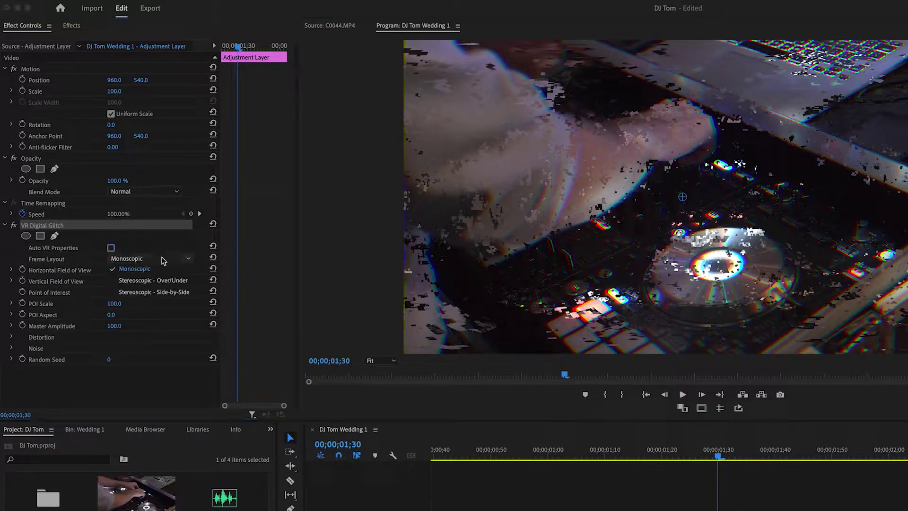
{"action": "left_click", "coordinate": [159, 285]}
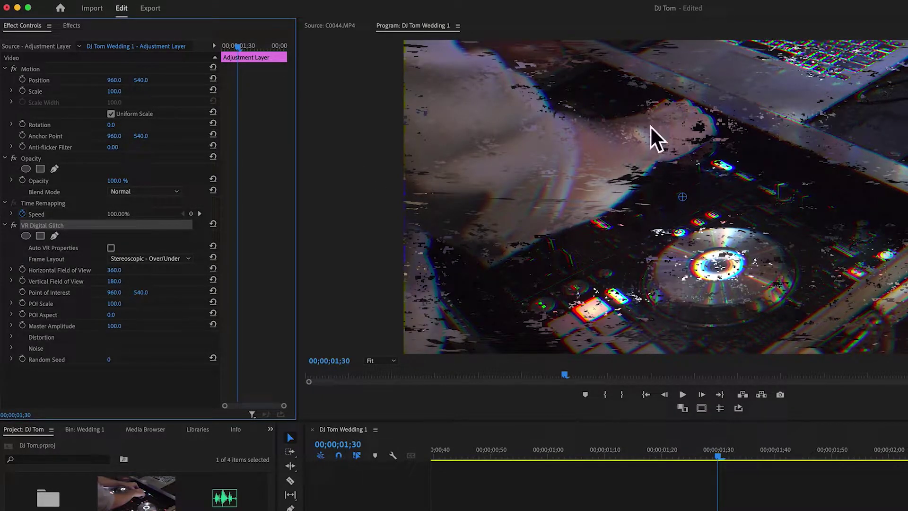
- Try the Stereoscopic - Side-by-Side frame layout for comparison and return to Stereoscopic - Over/Under
{"action": "left_click", "coordinate": [156, 259]}
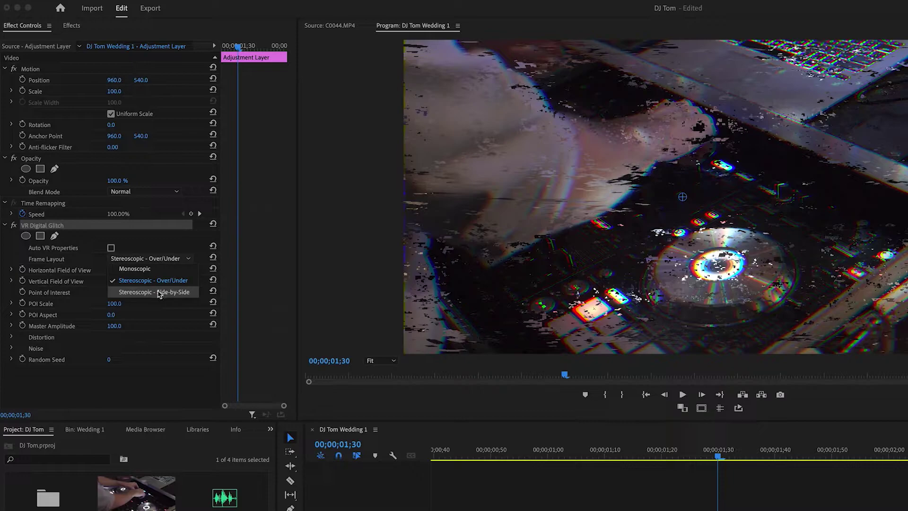
{"action": "left_click", "coordinate": [163, 293]}
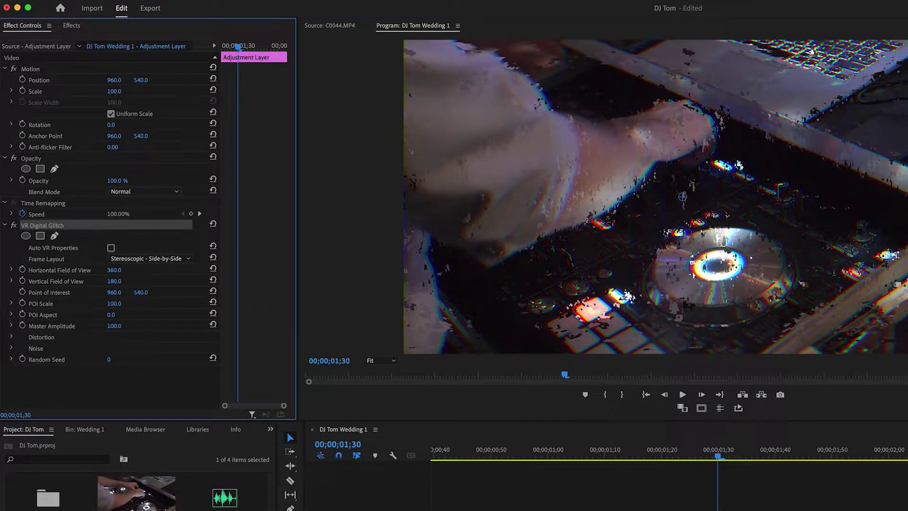
{"action": "left_click", "coordinate": [146, 259]}
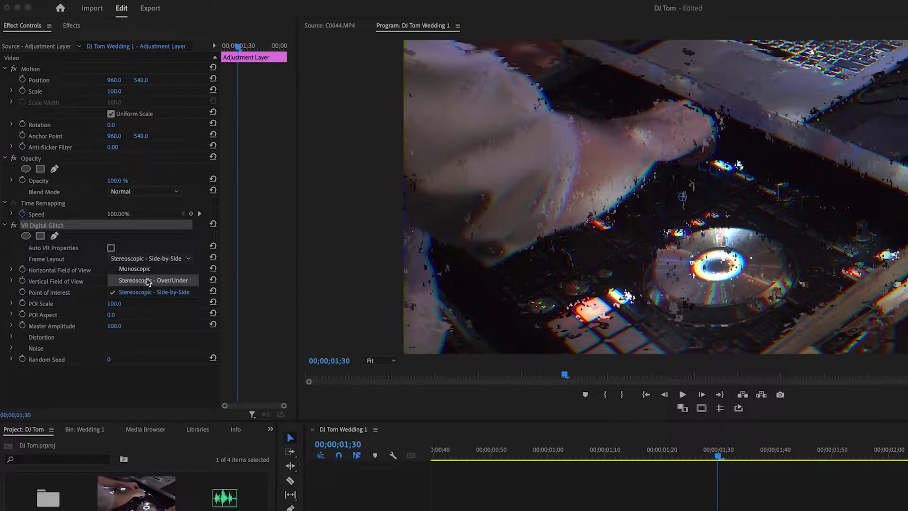
{"action": "left_click", "coordinate": [155, 285]}
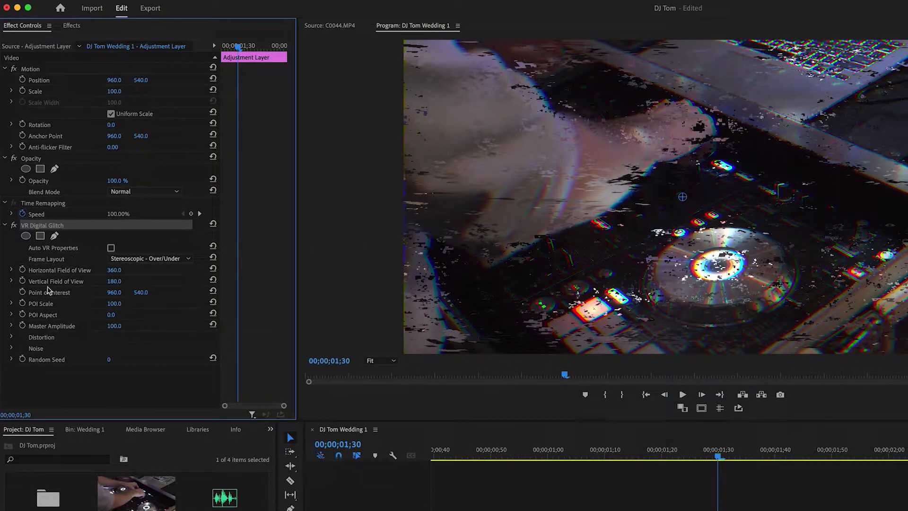
- Try lower Horizontal Field of View values for the glitch effect and set it to 150
{"action": "left_click", "coordinate": [52, 260]}
{"action": "left_click", "coordinate": [51, 270]}
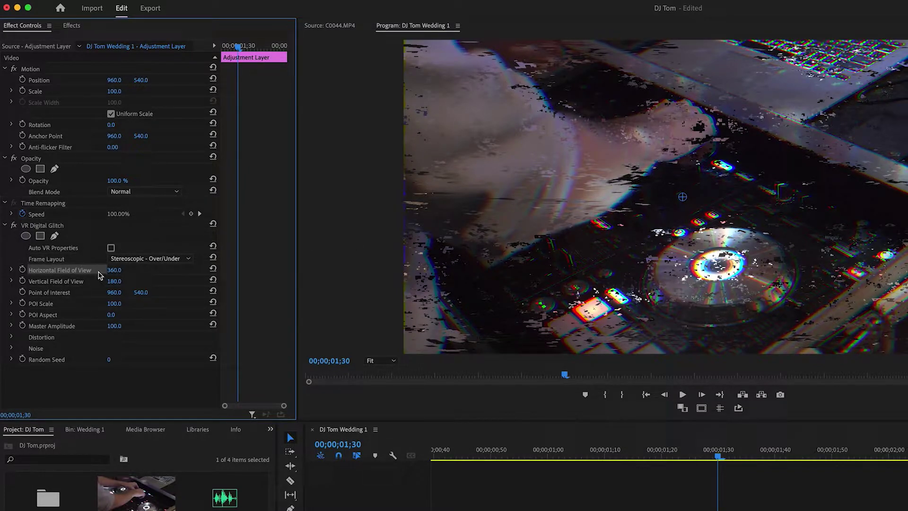
{"action": "left_click_drag", "start_coordinate": [114, 270], "coordinate": [9, 271]}
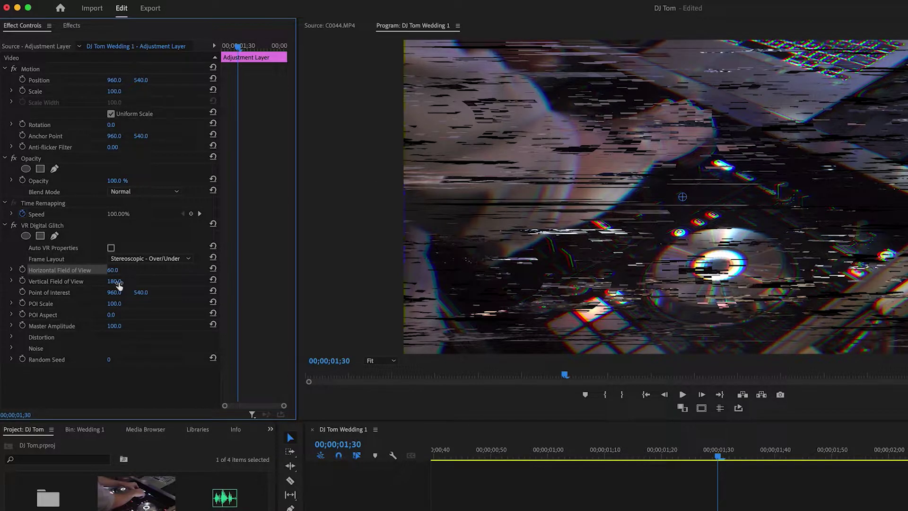
{"action": "mouse_move", "coordinate": [112, 270]}
{"action": "left_mouse_down"}
{"action": "mouse_move", "coordinate": [148, 270]}
{"action": "mouse_move", "coordinate": [130, 270]}
{"action": "left_mouse_up"}
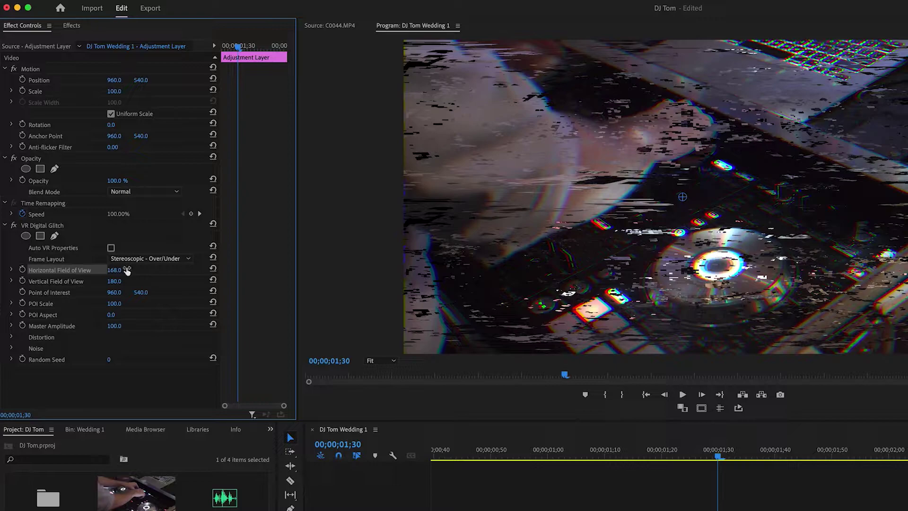
{"action": "left_click", "coordinate": [119, 270]}
{"action": "type", "text": "150"}
{"action": "key", "text": "Return"}
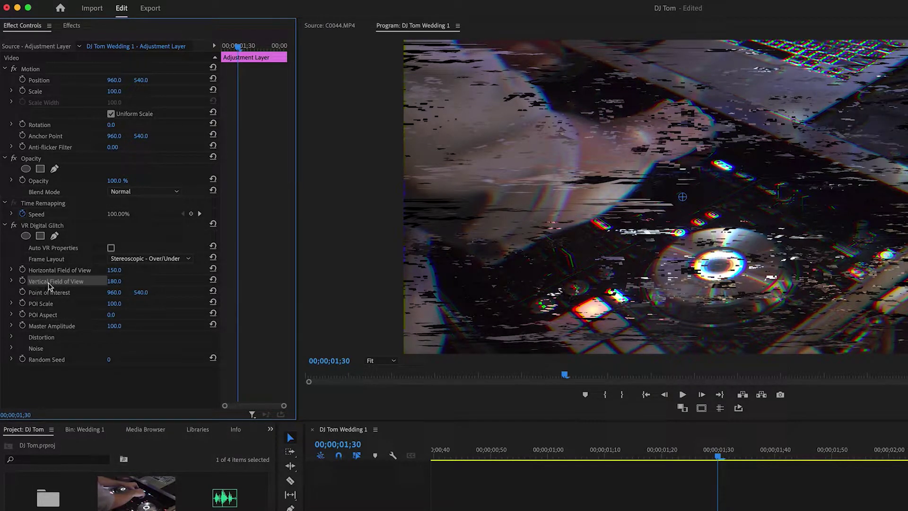
- Try different Vertical Field of View values for the glitch effect and set it to 100
{"action": "left_click_drag", "start_coordinate": [114, 281], "coordinate": [57, 280]}
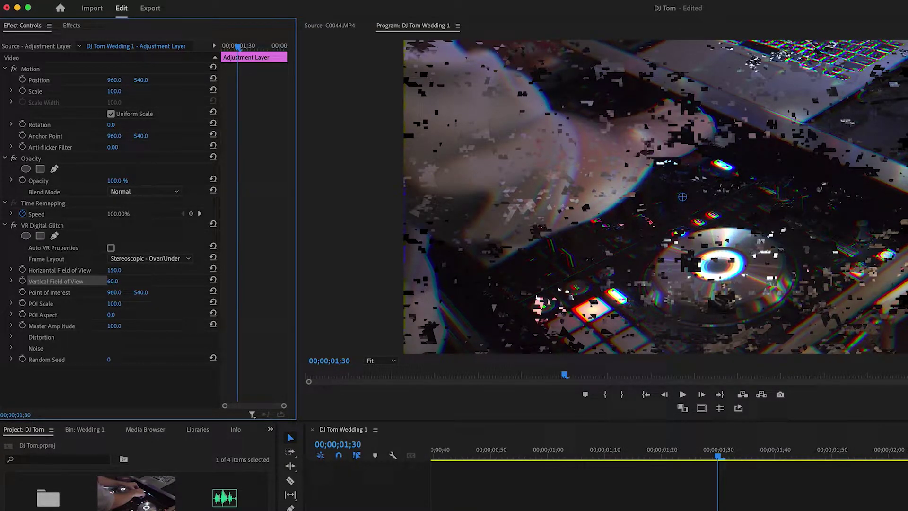
{"action": "left_click_drag", "start_coordinate": [58, 281], "coordinate": [114, 280]}
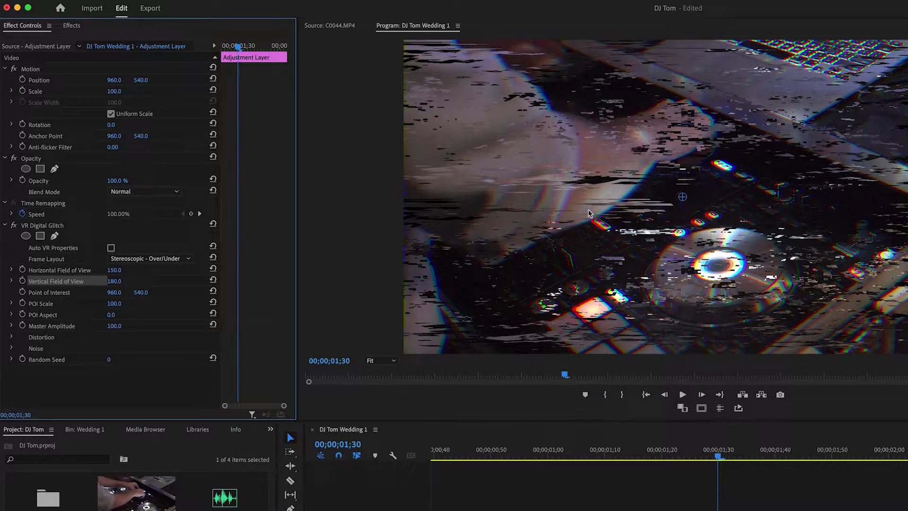
{"action": "left_click_drag", "start_coordinate": [114, 281], "coordinate": [88, 281]}
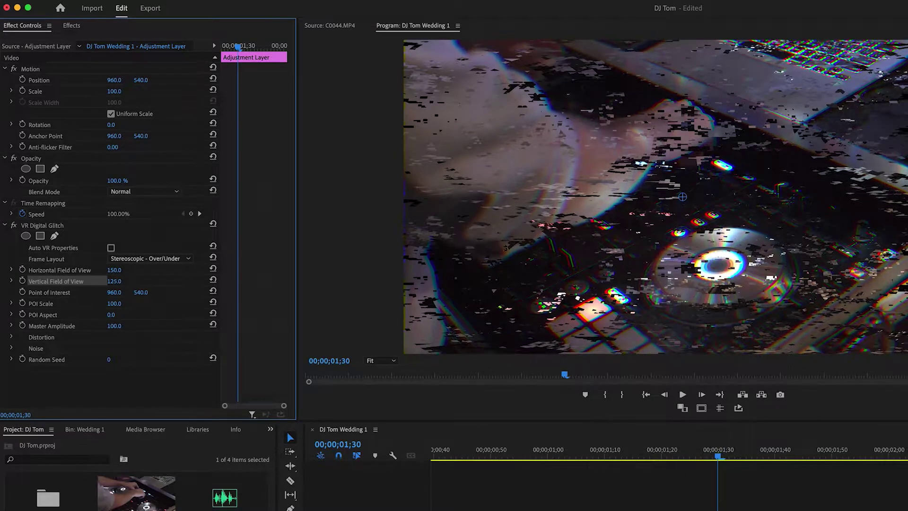
{"action": "left_click", "coordinate": [114, 281]}
{"action": "type", "text": "100"}
{"action": "key", "text": "Return"}
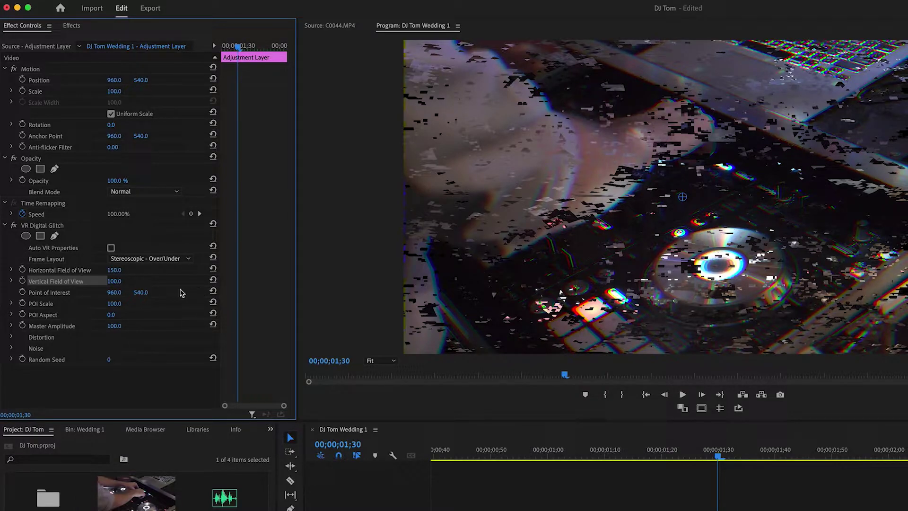
- Expand the Distortion settings of the VR Digital Glitch effect and set Color Distortion to 100
{"action": "left_click", "coordinate": [11, 337]}
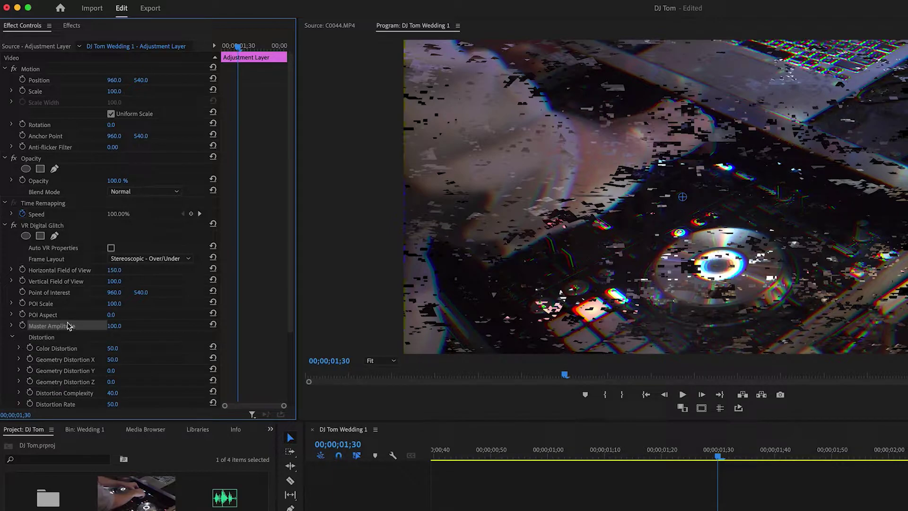
{"action": "scroll", "coordinate": [70, 325], "scroll_direction": "down", "scroll_amount": 4}
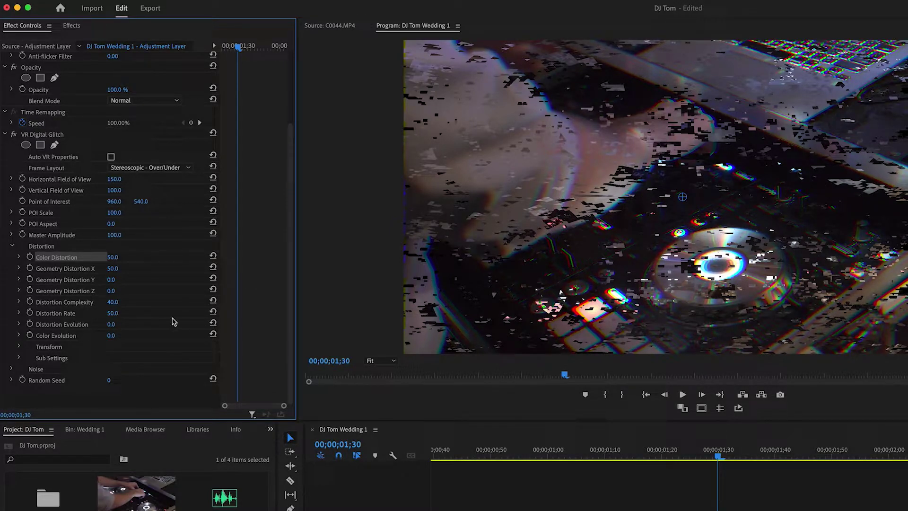
{"action": "left_click_drag", "start_coordinate": [112, 257], "coordinate": [138, 257]}
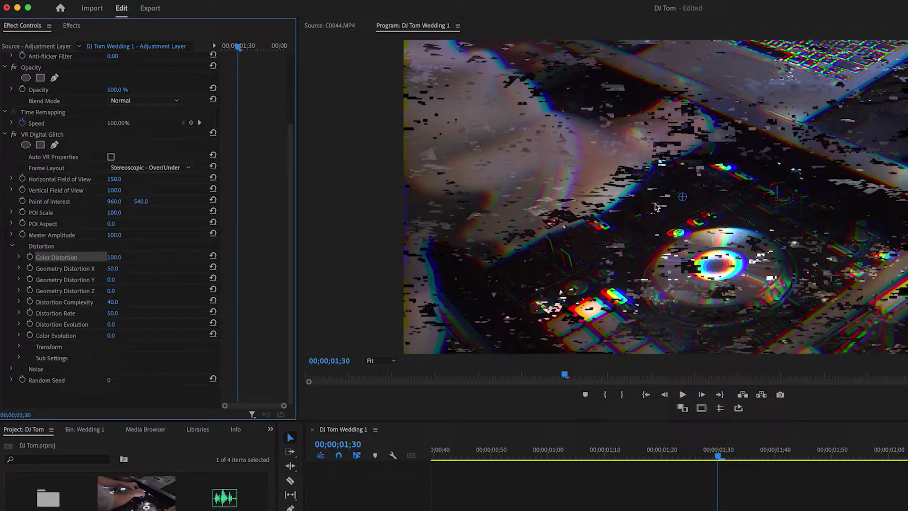
- Try a Distortion Complexity of 100 for comparison and settle on 50
{"action": "left_click_drag", "start_coordinate": [112, 301], "coordinate": [139, 302]}
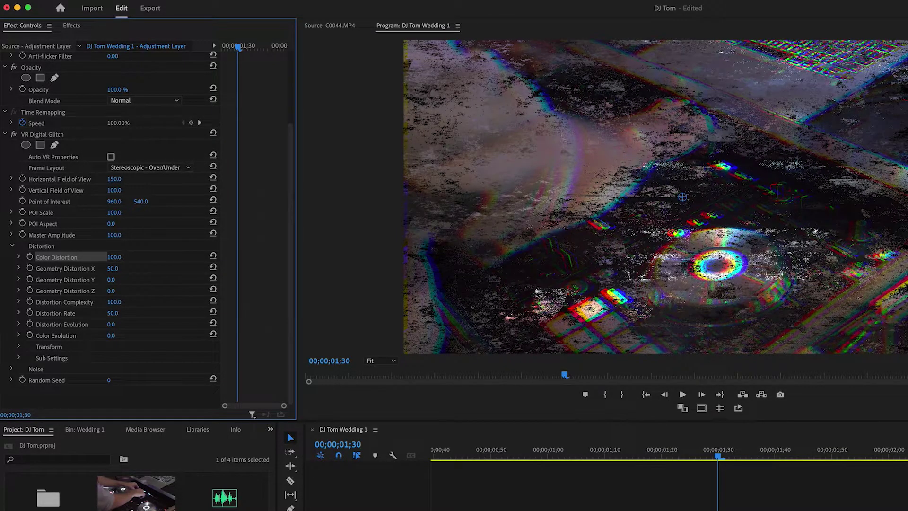
{"action": "left_click_drag", "start_coordinate": [142, 301], "coordinate": [109, 302]}
{"action": "left_click", "coordinate": [120, 302]}
{"action": "type", "text": "50"}
{"action": "key", "text": "Return"}
{"action": "left_click", "coordinate": [113, 303]}
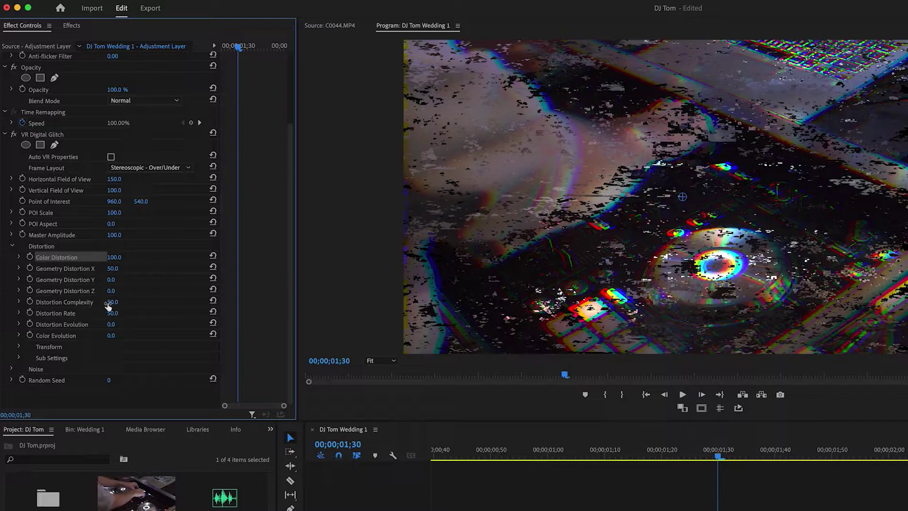
{"action": "type", "text": "100"}
{"action": "key", "text": "Return"}
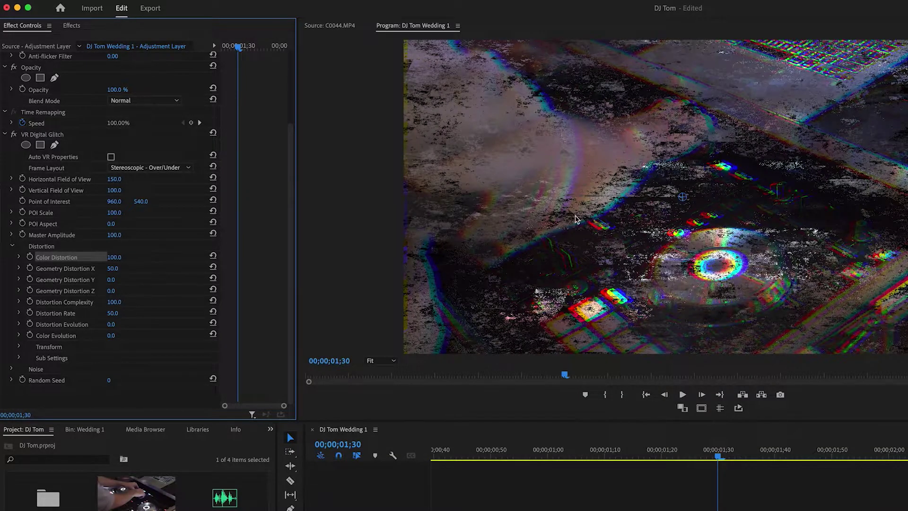
{"action": "key", "text": "super+z"}
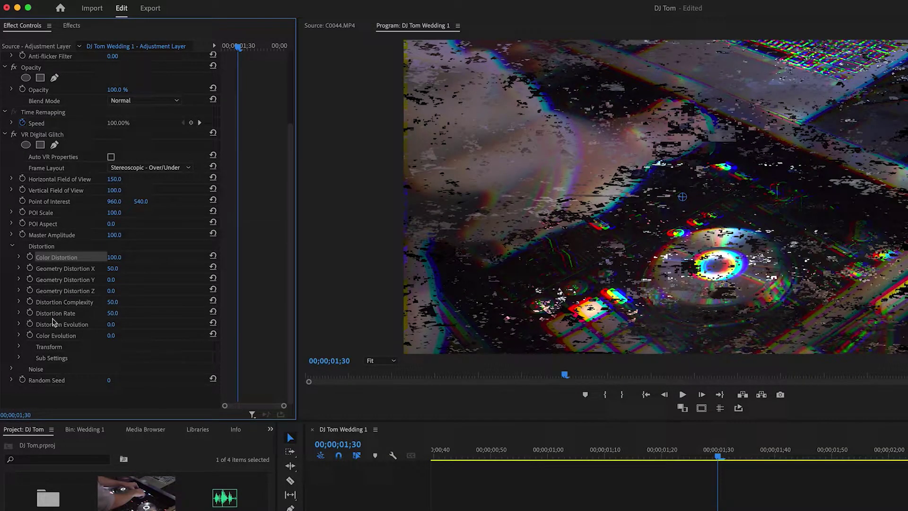
- Try different Distortion Rate values for the glitch effect and set the rate to 60
{"action": "left_click_drag", "start_coordinate": [113, 313], "coordinate": [152, 317]}
{"action": "left_click", "coordinate": [122, 313]}
{"action": "type", "text": "60"}
{"action": "key", "text": "Return"}
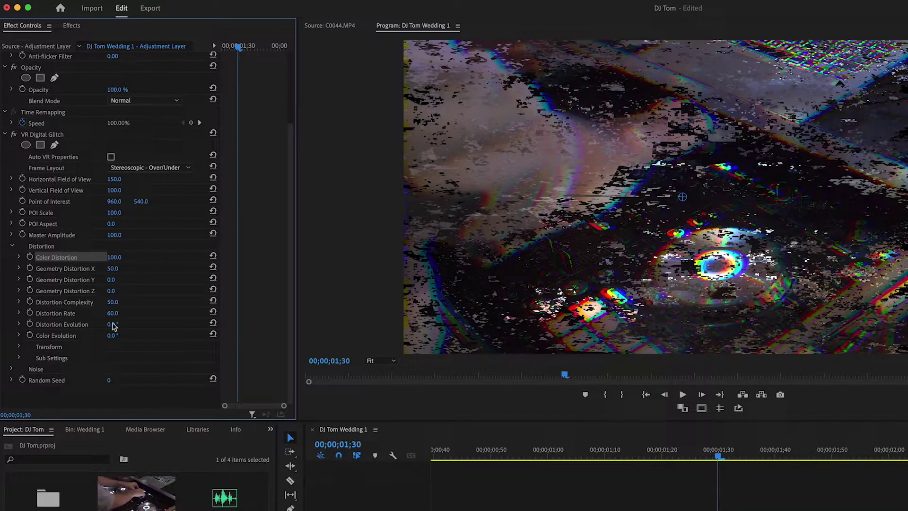
- Try different Scale X, Scale Y and Translate X values in the distortion's Transform settings, undo them and collapse the group
{"action": "left_click", "coordinate": [15, 349]}
{"action": "scroll", "coordinate": [71, 354], "scroll_direction": "down", "scroll_amount": 3}
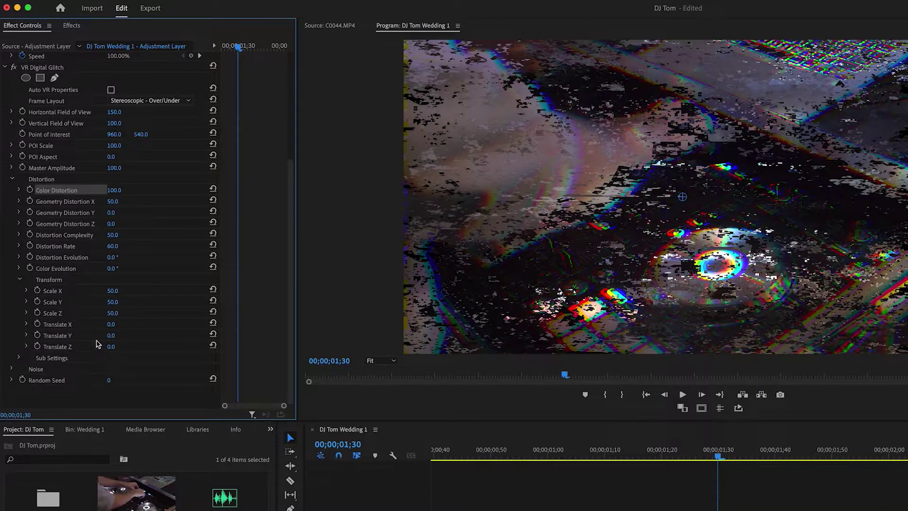
{"action": "left_click_drag", "start_coordinate": [113, 292], "coordinate": [114, 325]}
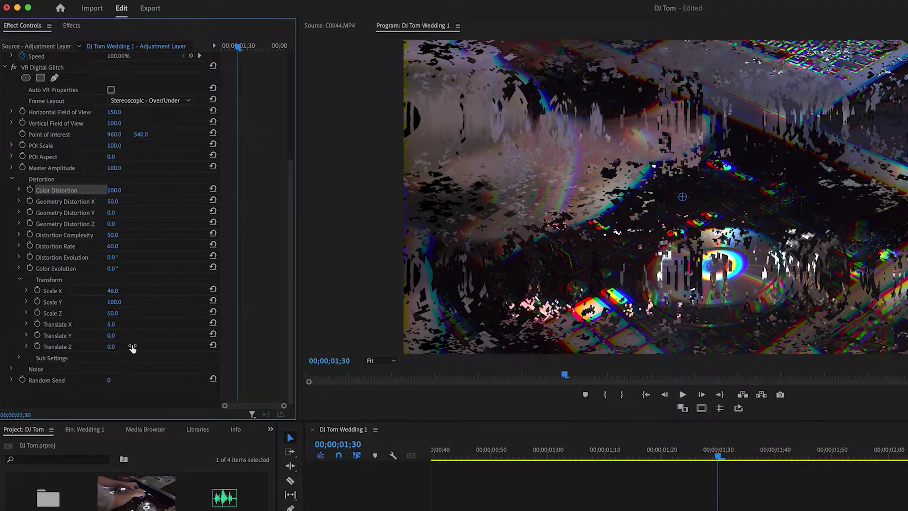
{"action": "key", "text": "super+z"}
{"action": "key", "text": "super+z"}
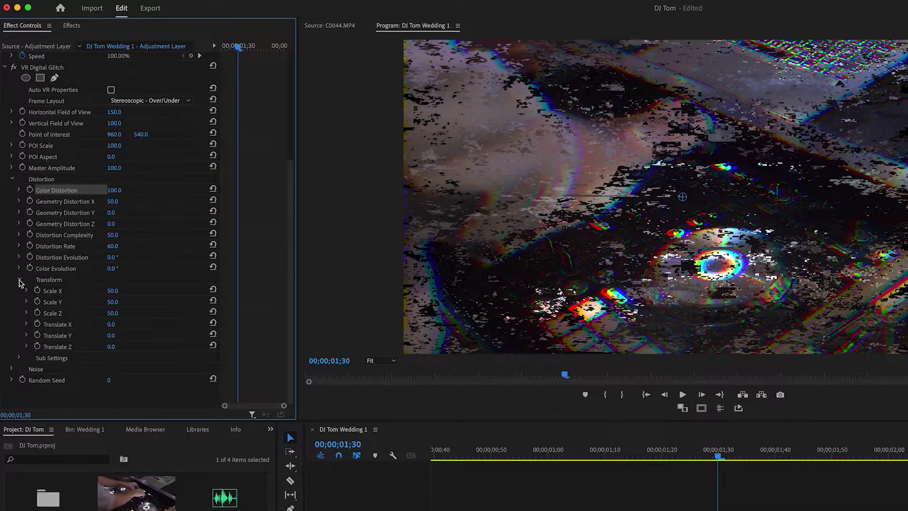
{"action": "left_click", "coordinate": [19, 281]}
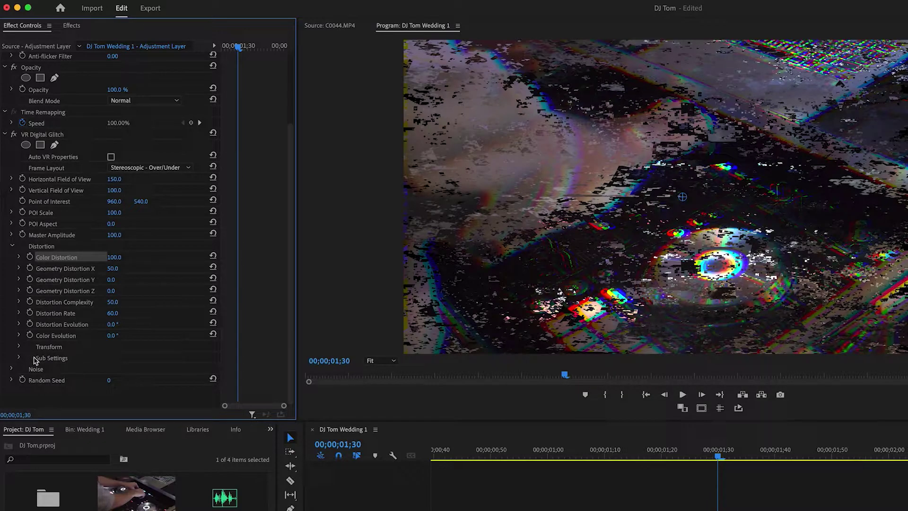
- Expand the distortion's Sub Settings, try a Sub Influence of 10 and set it to 100
{"action": "left_click", "coordinate": [19, 358]}
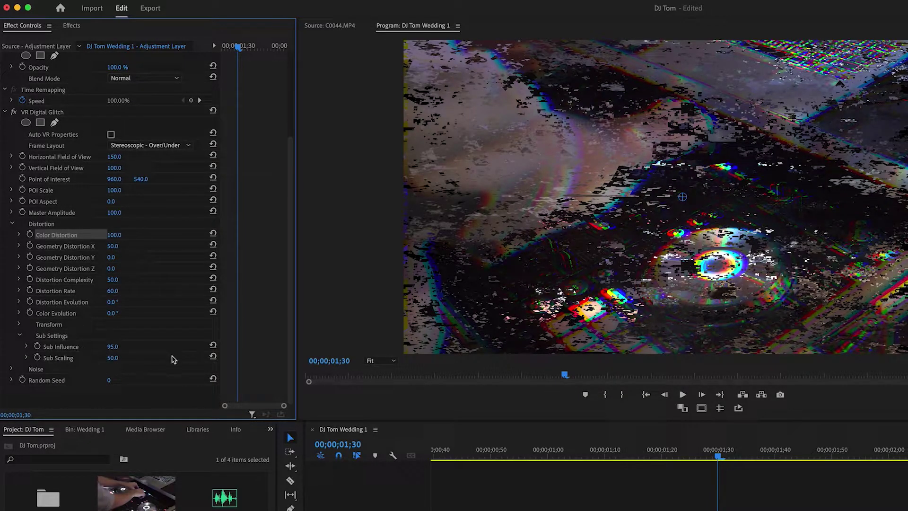
{"action": "left_click_drag", "start_coordinate": [112, 347], "coordinate": [58, 346]}
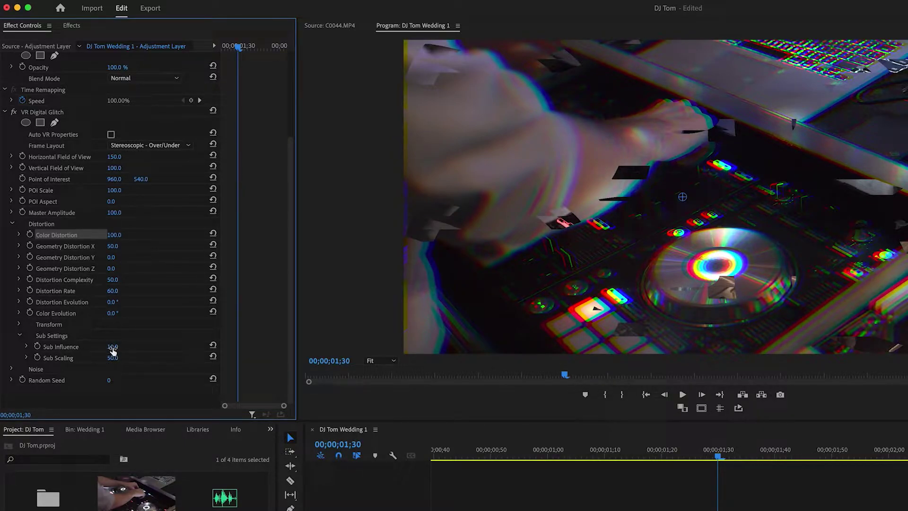
{"action": "left_click_drag", "start_coordinate": [110, 348], "coordinate": [153, 347]}
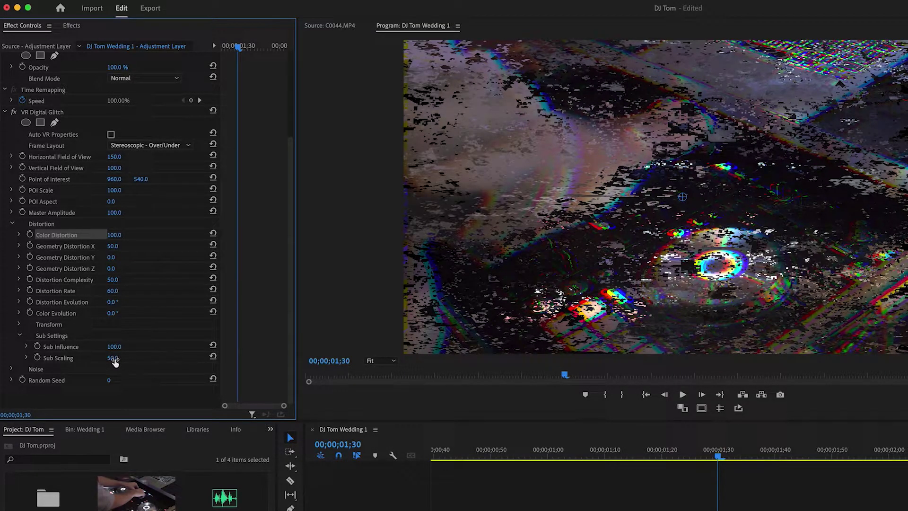
- Try a Sub Scaling of 95, undo it, and set Sub Scaling to 40
{"action": "mouse_move", "coordinate": [113, 358]}
{"action": "left_mouse_down"}
{"action": "mouse_move", "coordinate": [94, 358]}
{"action": "mouse_move", "coordinate": [136, 358]}
{"action": "mouse_move", "coordinate": [124, 356]}
{"action": "left_mouse_up"}
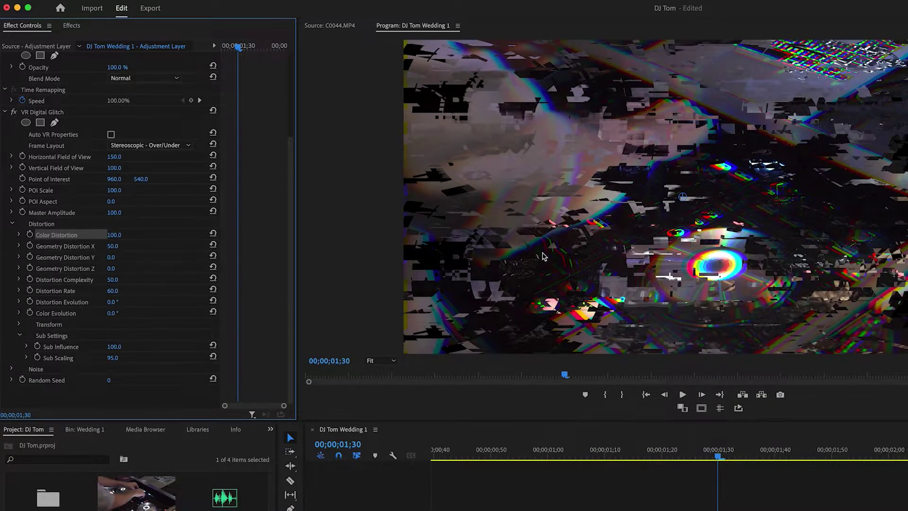
{"action": "key", "text": "super+z"}
{"action": "scroll", "coordinate": [121, 367], "scroll_direction": "up", "scroll_amount": 3}
{"action": "scroll", "coordinate": [140, 367], "scroll_direction": "down", "scroll_amount": 3}
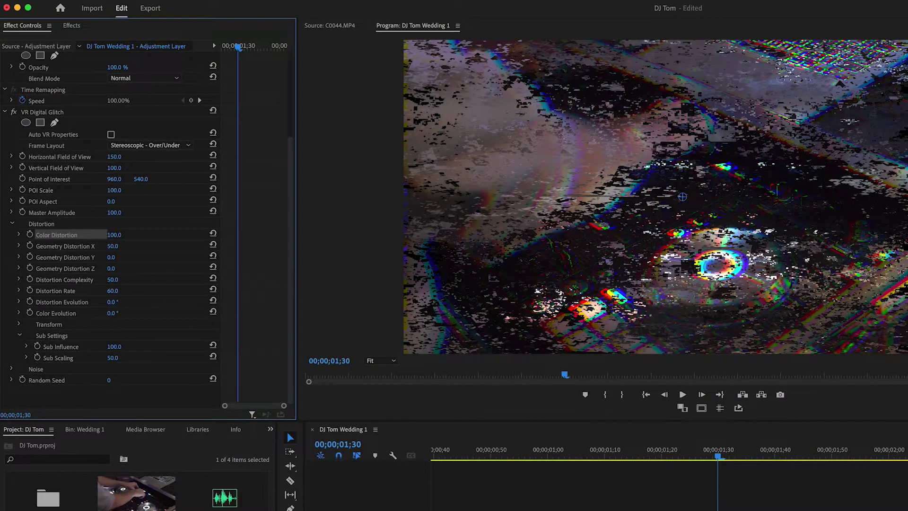
{"action": "key", "text": "space"}
{"action": "left_click", "coordinate": [112, 357]}
{"action": "type", "text": "40"}
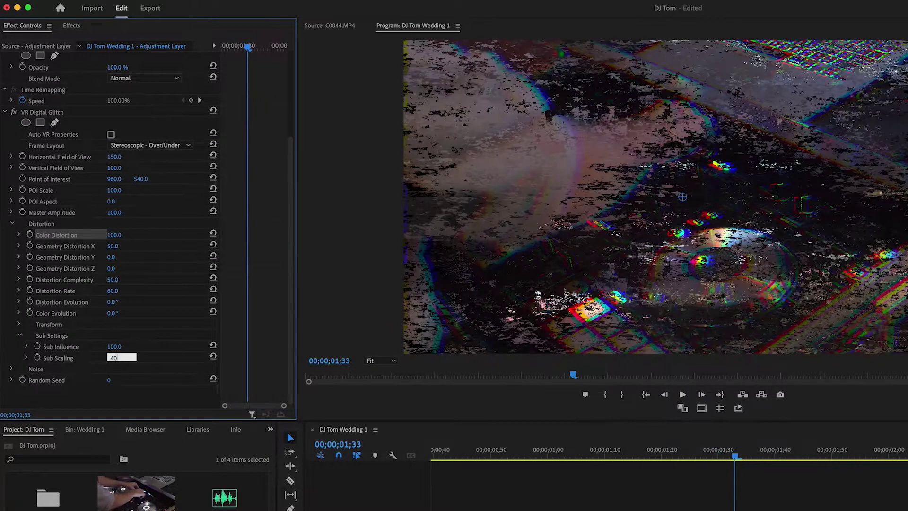
{"action": "key", "text": "Return"}
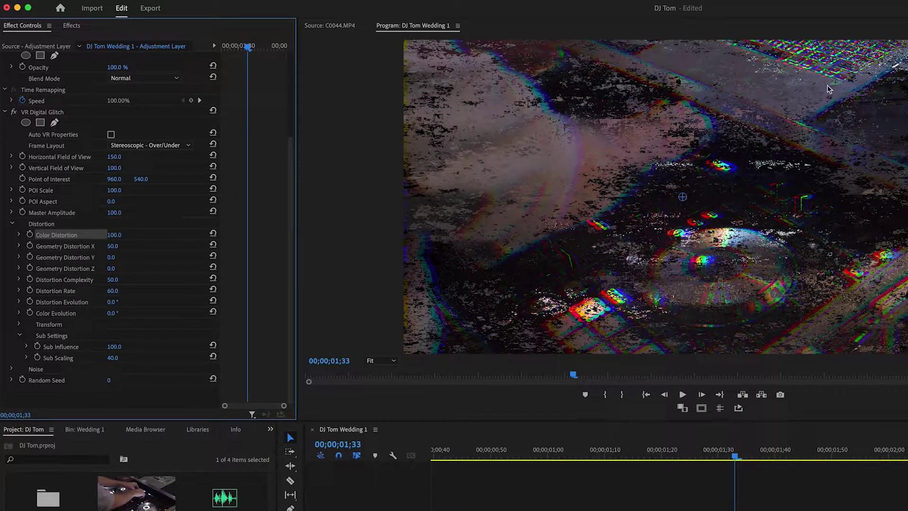
- Expand the glitch effect's Noise settings and raise Noise Strength to 100 while viewing the frame at 00;00;01;31
{"action": "left_click", "coordinate": [12, 370]}
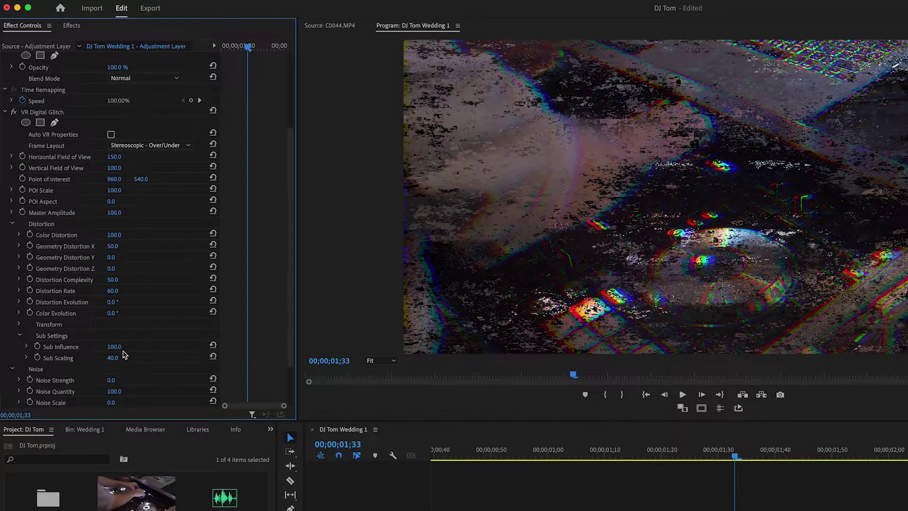
{"action": "scroll", "coordinate": [124, 355], "scroll_direction": "down", "scroll_amount": 3}
{"action": "key", "text": "Left"}
{"action": "key", "text": "Left"}
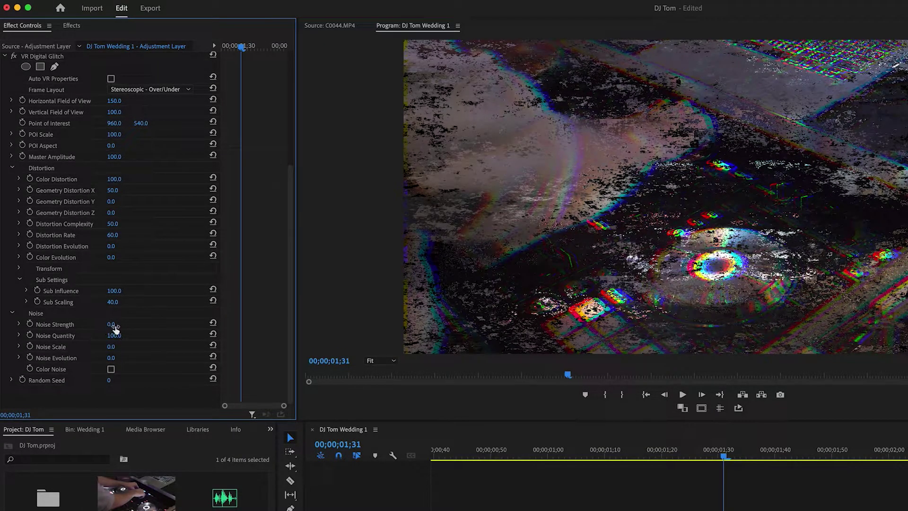
{"action": "left_click_drag", "start_coordinate": [111, 324], "coordinate": [158, 324]}
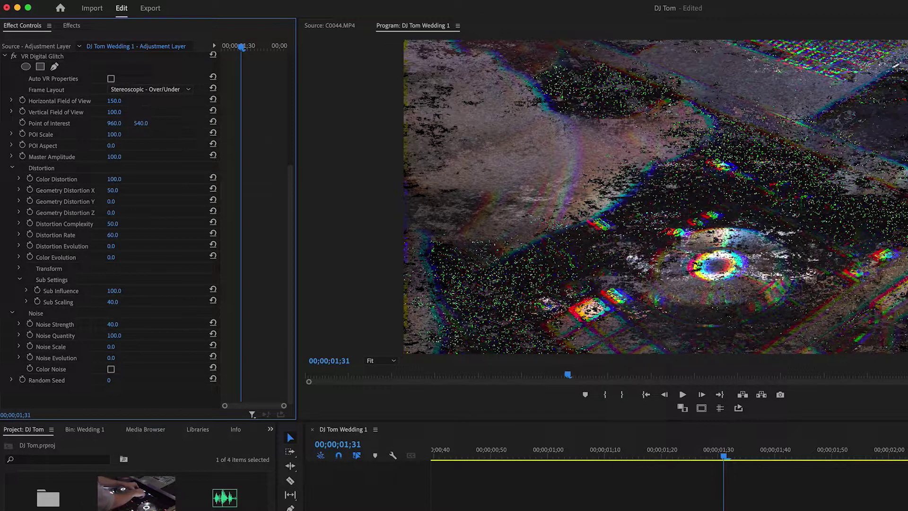
{"action": "left_click_drag", "start_coordinate": [154, 324], "coordinate": [158, 325]}
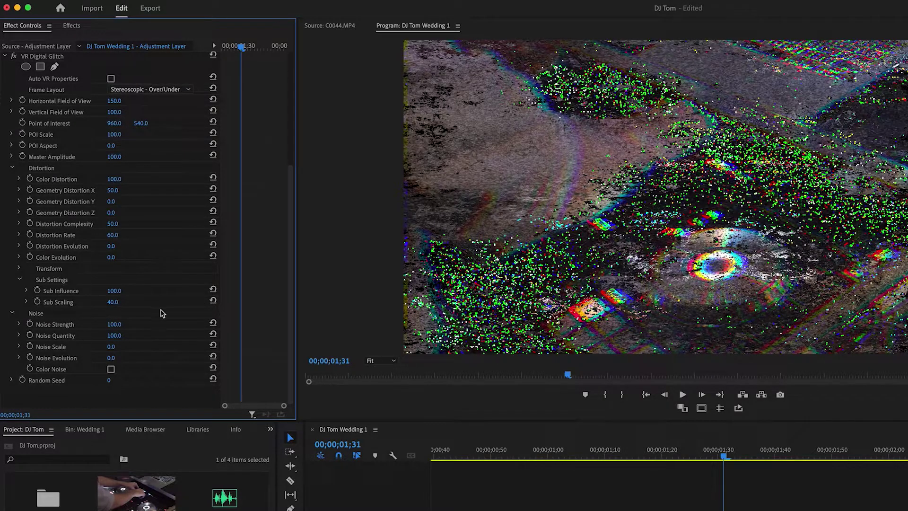
- Lower the glitch effect's Noise Quantity to 40 and its Noise Strength to 95
{"action": "left_click", "coordinate": [52, 337]}
{"action": "left_click_drag", "start_coordinate": [117, 335], "coordinate": [107, 336]}
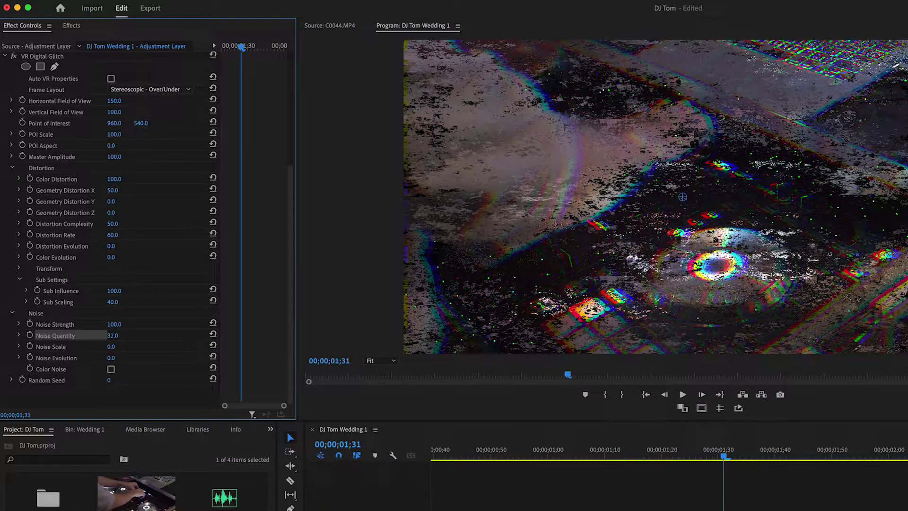
{"action": "left_click", "coordinate": [116, 337]}
{"action": "type", "text": "2"}
{"action": "left_click", "coordinate": [183, 324]}
{"action": "left_click_drag", "start_coordinate": [114, 325], "coordinate": [109, 324]}
{"action": "left_click", "coordinate": [120, 334]}
{"action": "type", "text": "40"}
{"action": "key", "text": "Return"}
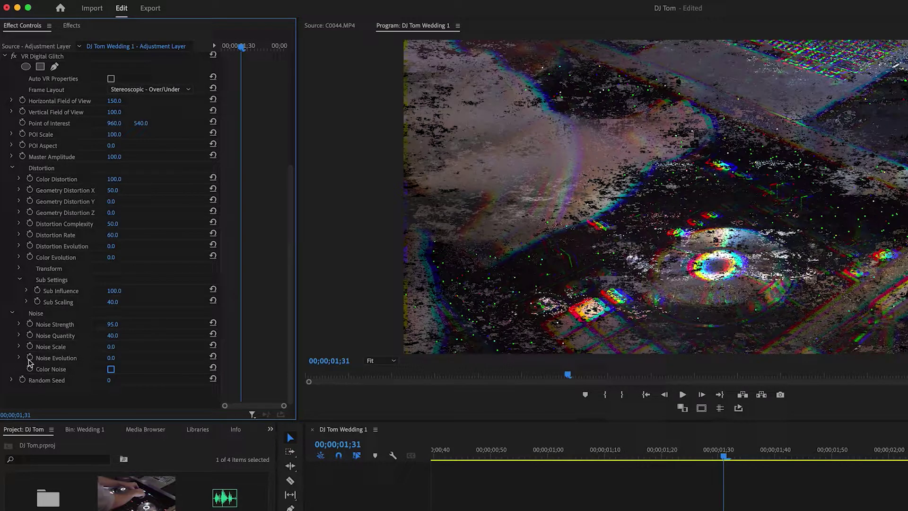
- Play the sequence from about 00;00;00;48 to preview the glitch transition between the two clips
{"action": "left_click", "coordinate": [59, 385]}
{"action": "left_click", "coordinate": [704, 454]}
{"action": "left_click_drag", "start_coordinate": [704, 453], "coordinate": [479, 454]}
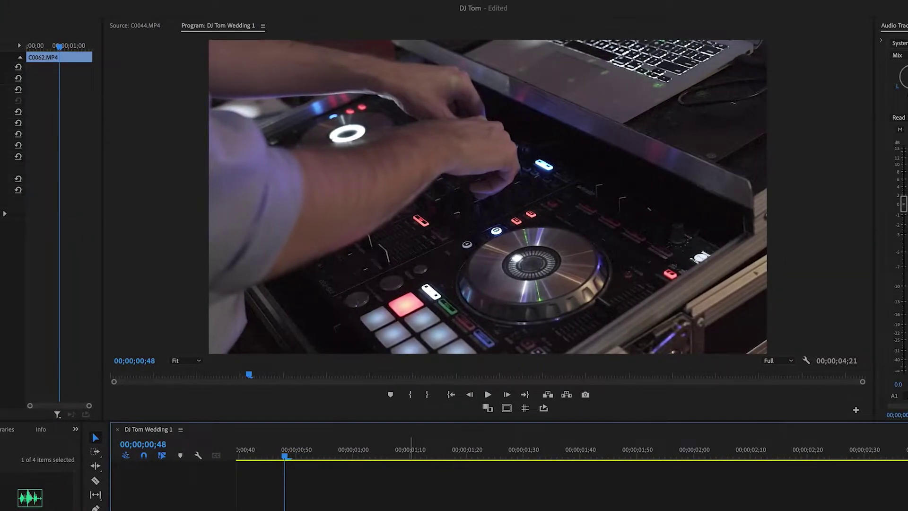
{"action": "key", "text": "space"}
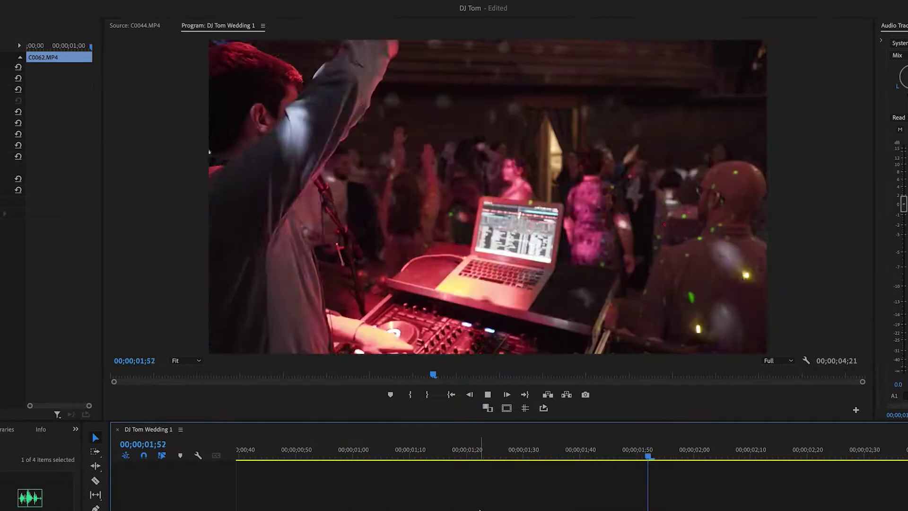
- Scrub back and forth across the cut under the adjustment layer to examine the glitch on both clips
{"action": "left_click_drag", "start_coordinate": [507, 455], "coordinate": [552, 465]}
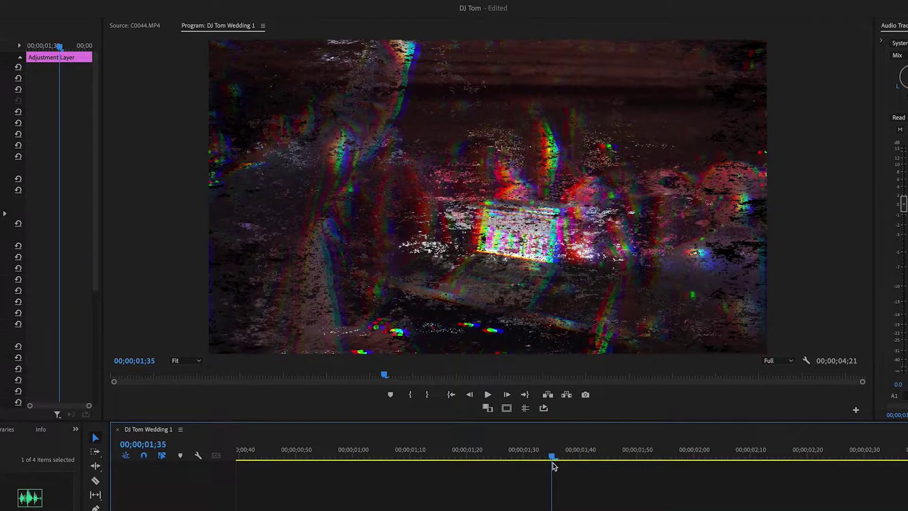
{"action": "left_click", "coordinate": [566, 510]}
{"action": "left_click", "coordinate": [535, 510]}
{"action": "left_click_drag", "start_coordinate": [518, 454], "coordinate": [550, 454]}
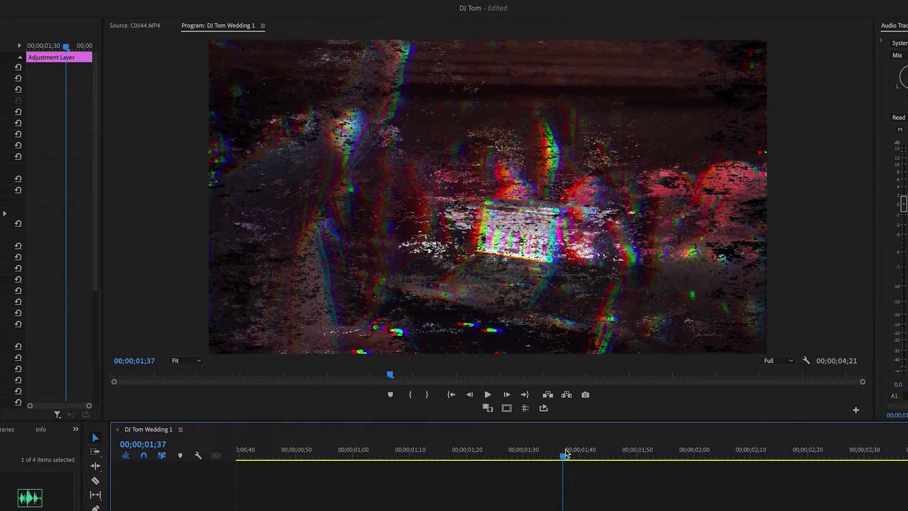
{"action": "left_click_drag", "start_coordinate": [565, 456], "coordinate": [546, 454]}
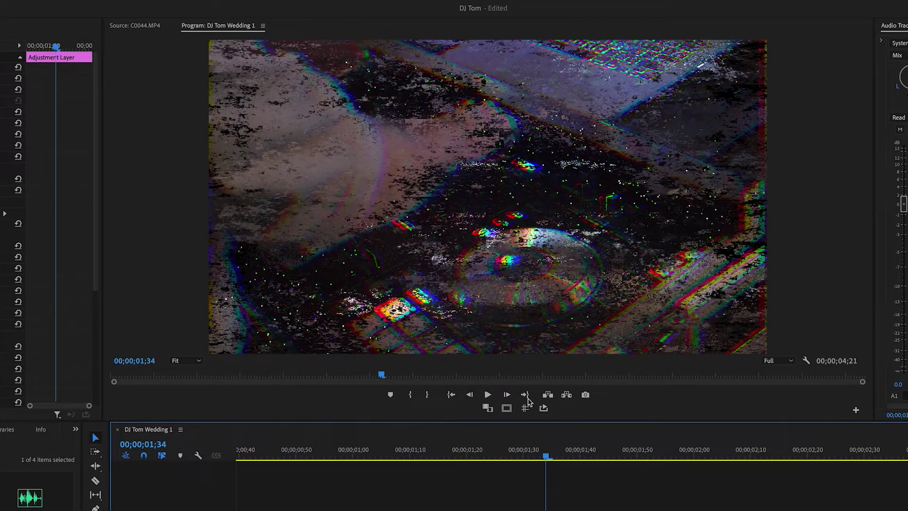
{"action": "left_click", "coordinate": [518, 457]}
{"action": "mouse_move", "coordinate": [518, 457]}
{"action": "left_mouse_down"}
{"action": "mouse_move", "coordinate": [532, 457]}
{"action": "mouse_move", "coordinate": [501, 457]}
{"action": "left_mouse_up"}
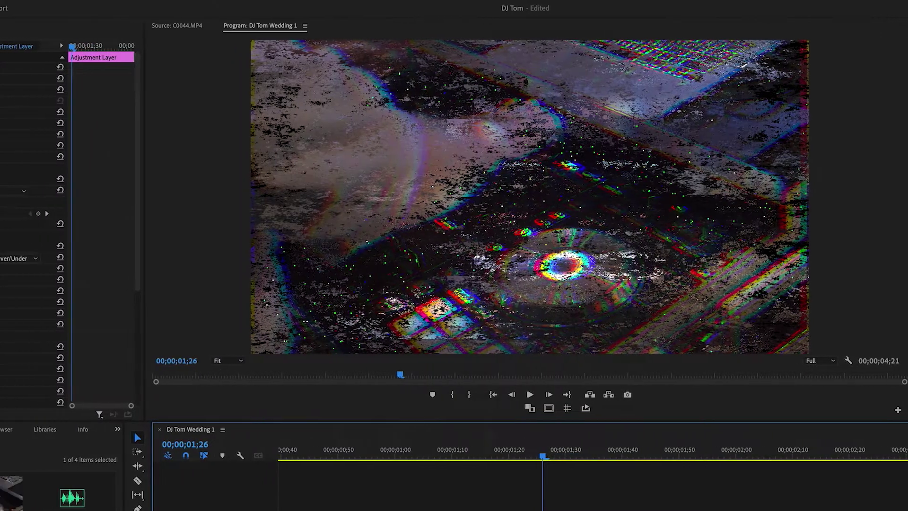
- Turn on keyframing for the glitch effect's Random Seed at 00;00;01;25, the start of the adjustment layer
{"action": "scroll", "coordinate": [91, 331], "scroll_direction": "down", "scroll_amount": 7}
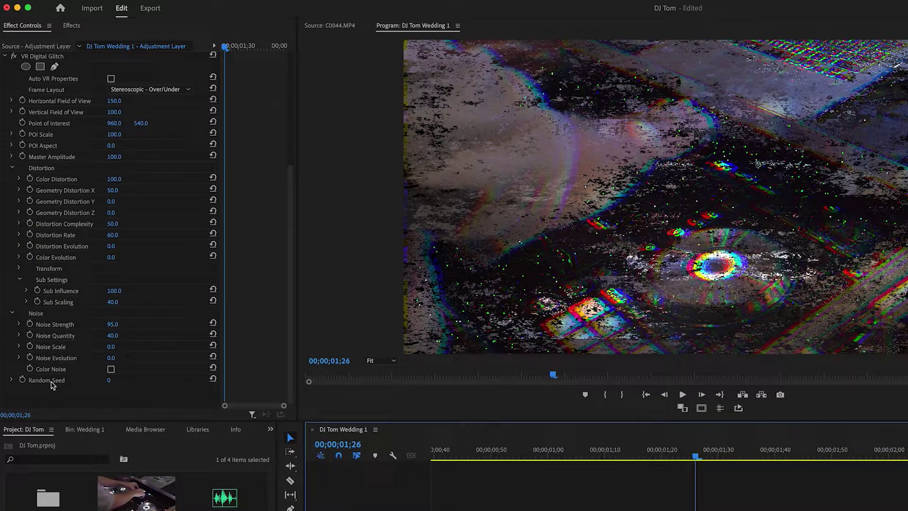
{"action": "left_click", "coordinate": [42, 382]}
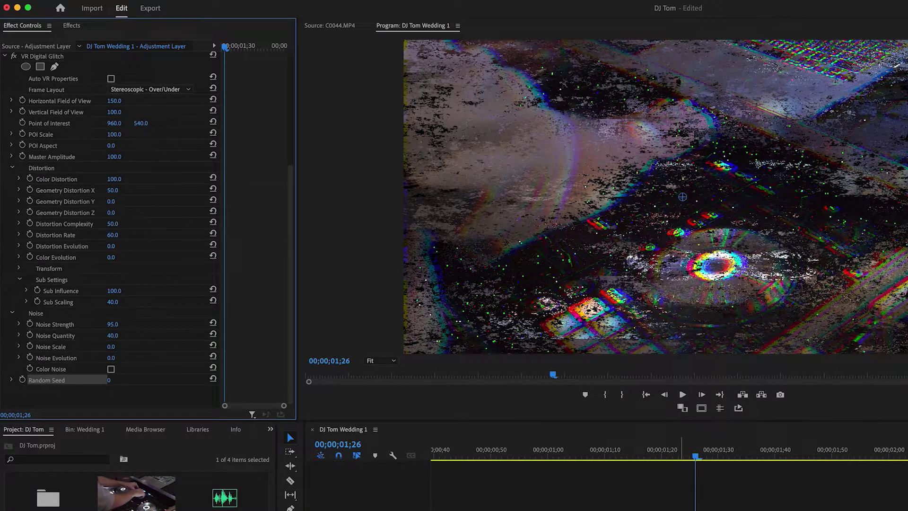
{"action": "left_click", "coordinate": [605, 445]}
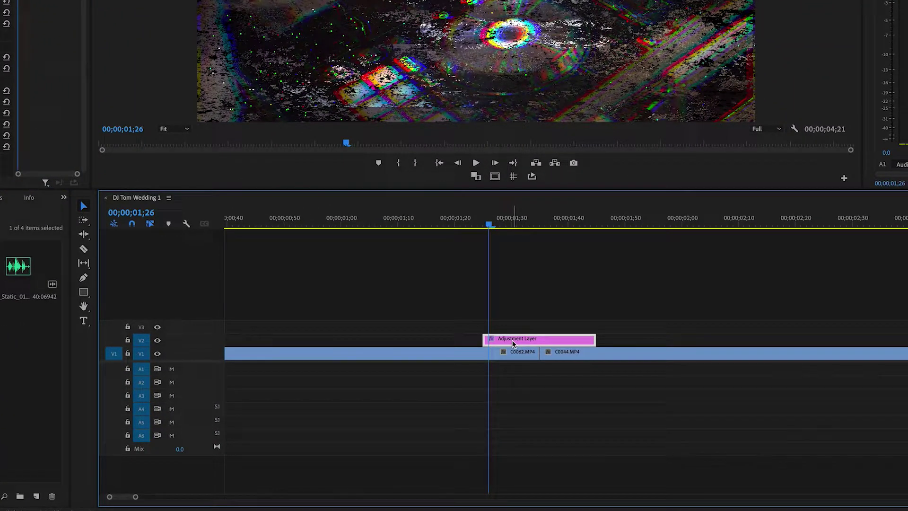
{"action": "key", "text": "Left"}
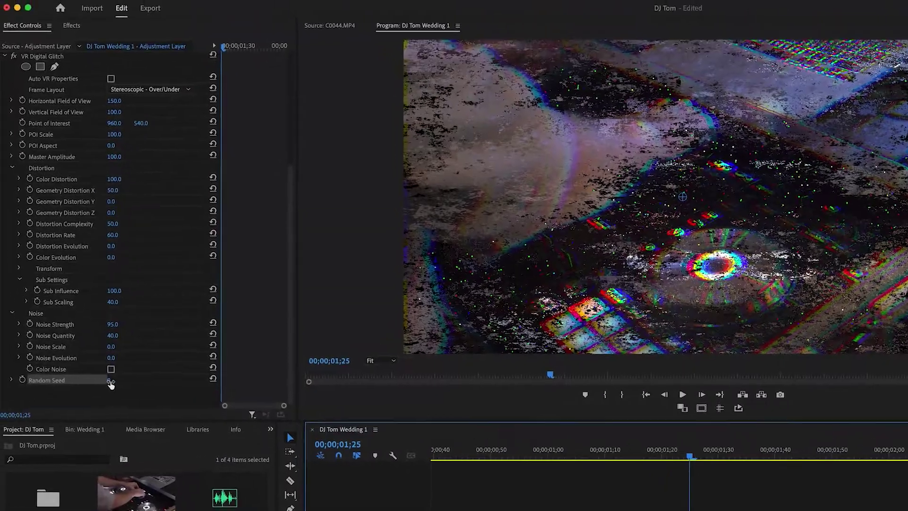
{"action": "left_click", "coordinate": [23, 380]}
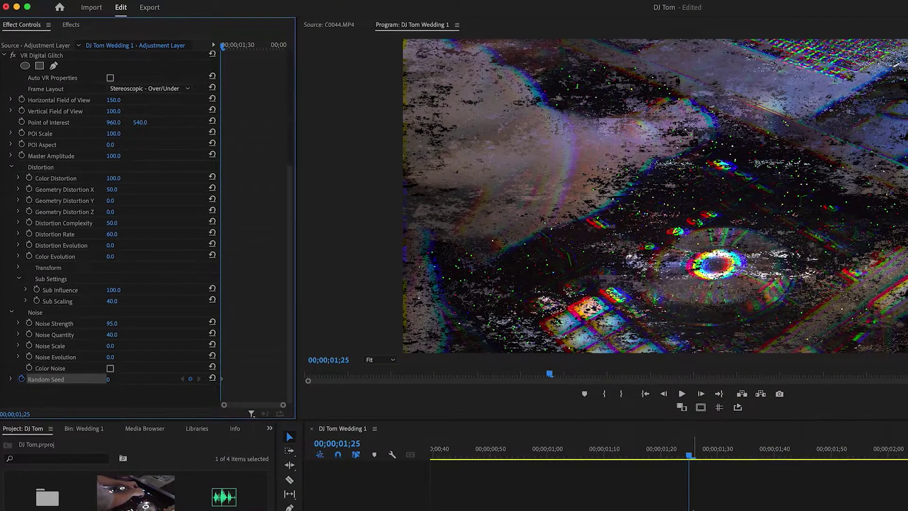
- Set the Random Seed to 100 at 00;00;01;45, the end of the adjustment layer
{"action": "key", "text": "space"}
{"action": "key", "text": "space"}
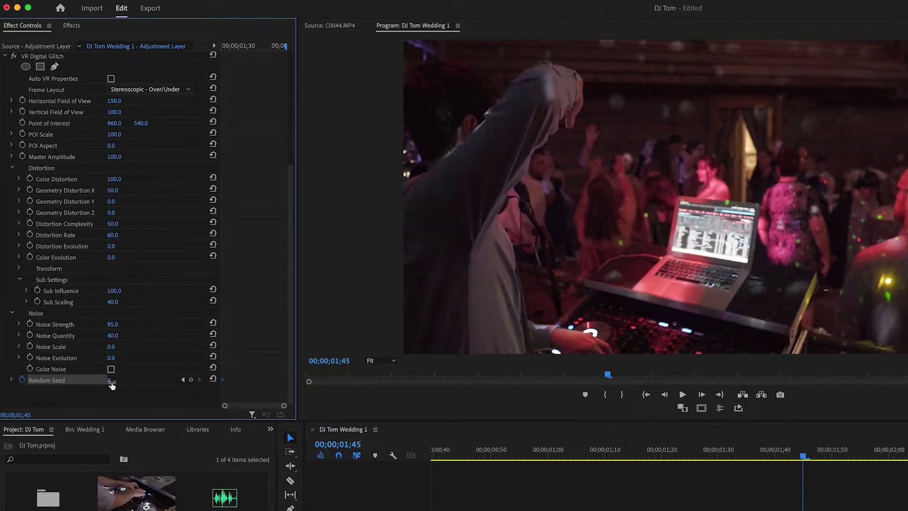
{"action": "left_click", "coordinate": [125, 378]}
{"action": "type", "text": "100"}
{"action": "key", "text": "Return"}
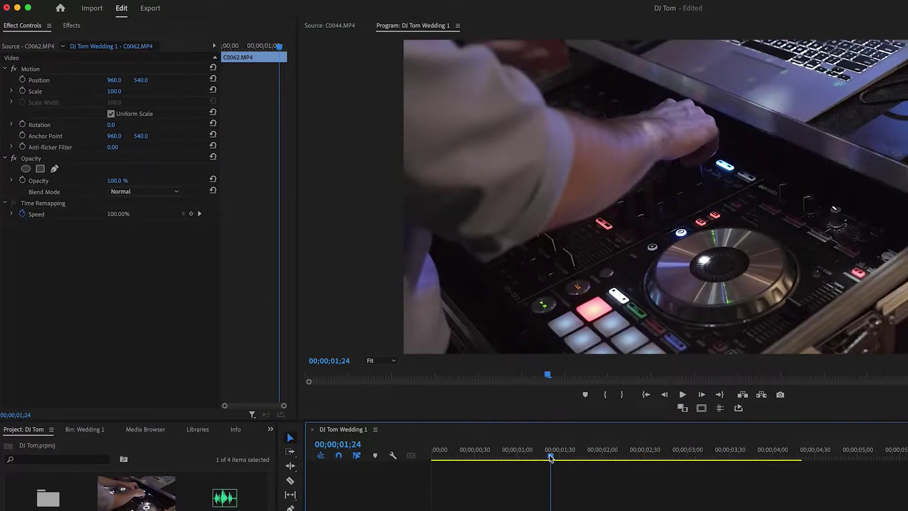
- Play the sequence across the cut to preview the glitch with its animated Random Seed
{"action": "left_click_drag", "start_coordinate": [550, 456], "coordinate": [460, 459]}
{"action": "key", "text": "space"}
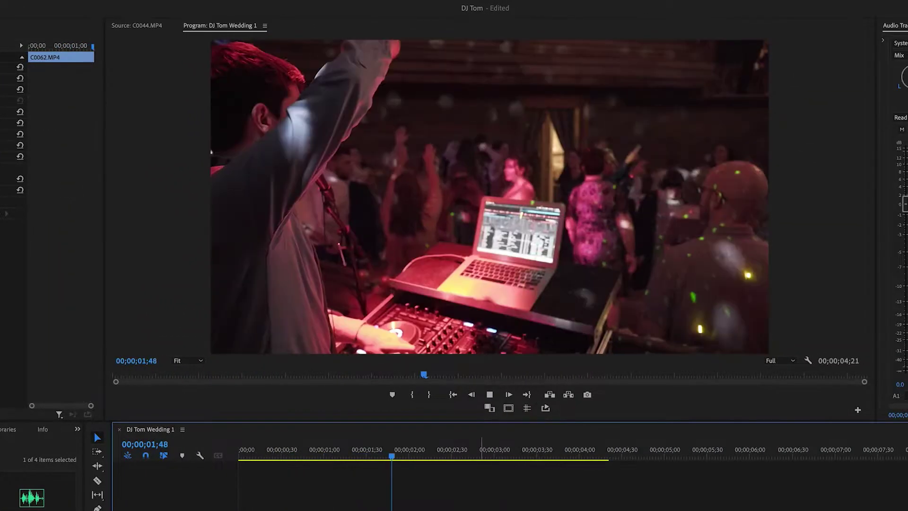
{"action": "key", "text": "space"}
{"action": "left_click_drag", "start_coordinate": [414, 455], "coordinate": [371, 447]}
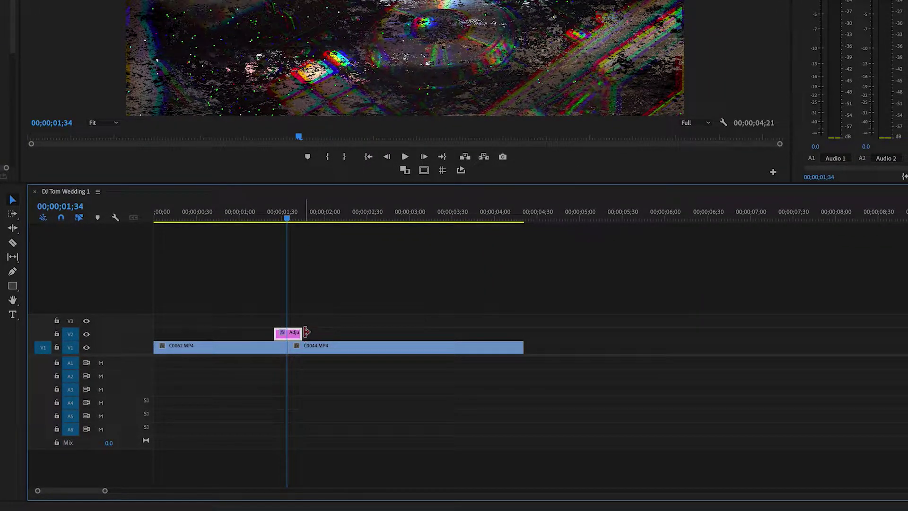
- Duplicate the adjustment layer onto track V3 directly above the original and play the stacked glitch across the cut
{"action": "left_click_drag", "start_coordinate": [294, 333], "coordinate": [296, 319]}
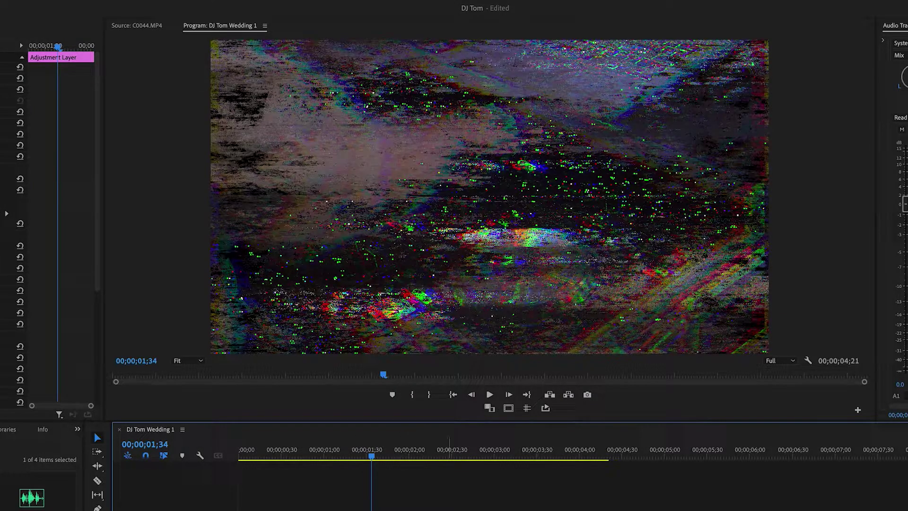
{"action": "left_click_drag", "start_coordinate": [372, 455], "coordinate": [382, 453]}
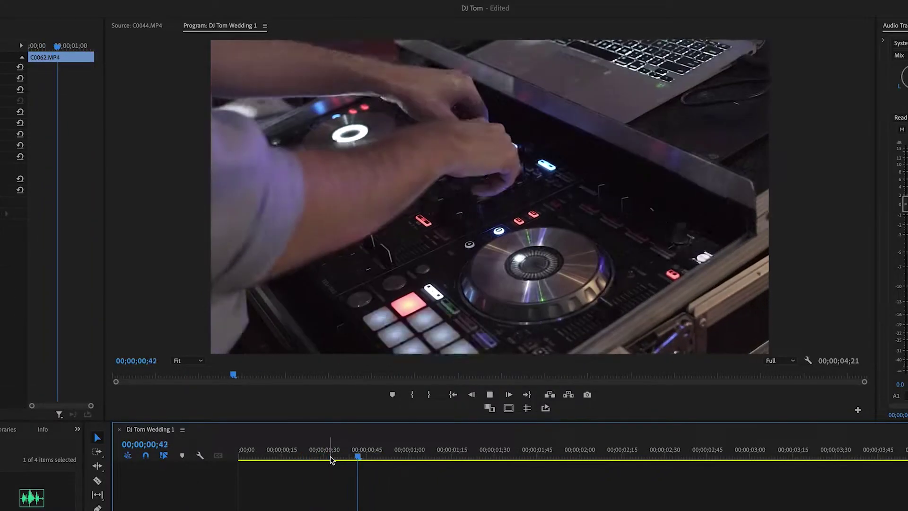
{"action": "key", "text": "space"}
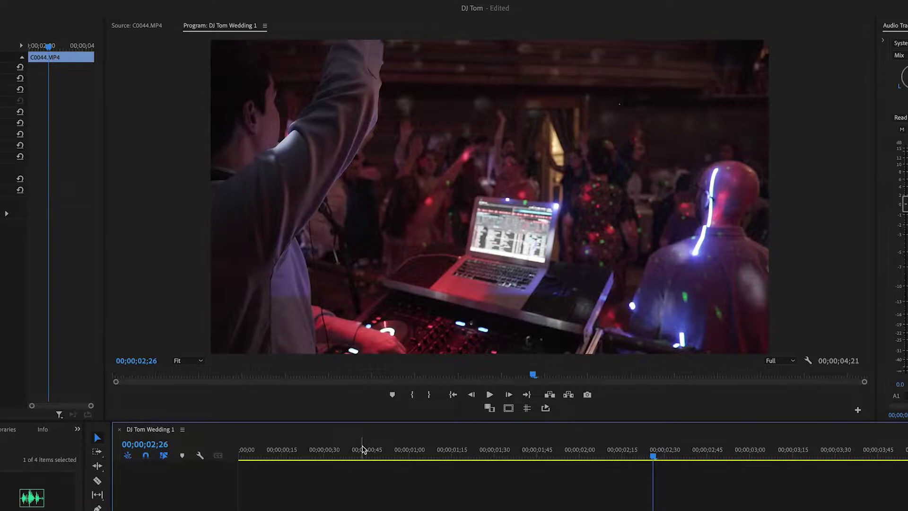
{"action": "left_click_drag", "start_coordinate": [367, 449], "coordinate": [502, 455]}
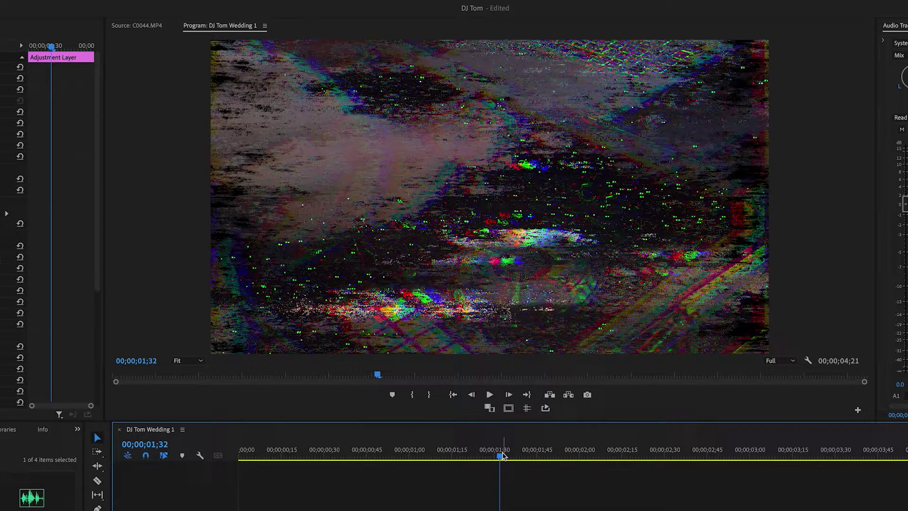
- Split both stacked adjustment layers at 00;00;01;27, two frames after their start
{"action": "key", "text": "="}
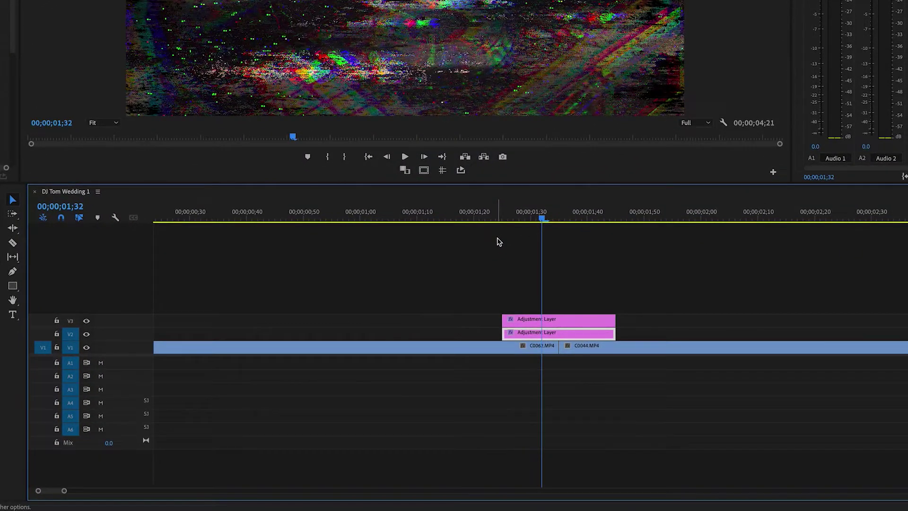
{"action": "left_click", "coordinate": [556, 319]}
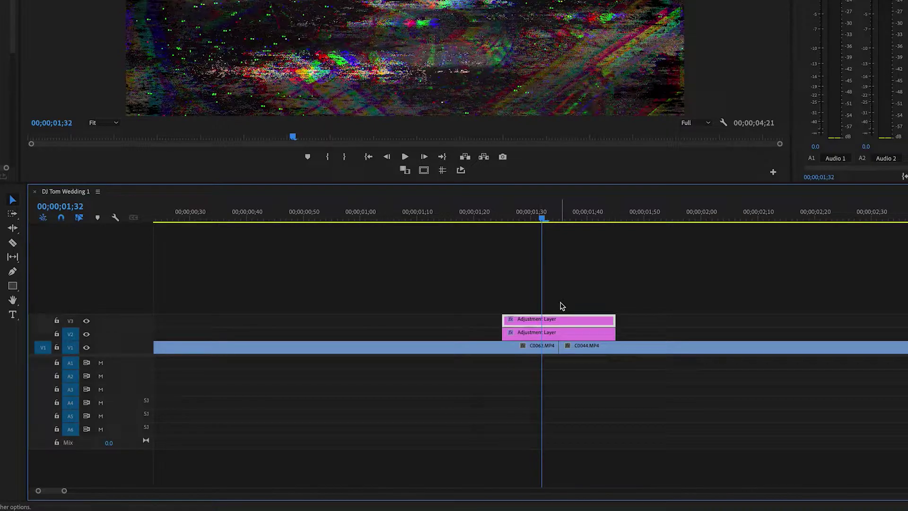
{"action": "key", "text": "Left"}
{"action": "key", "text": "Left"}
{"action": "key", "text": "Left"}
{"action": "key", "text": "Left"}
{"action": "key", "text": "Left"}
{"action": "key", "text": "Left"}
{"action": "key", "text": "Left"}
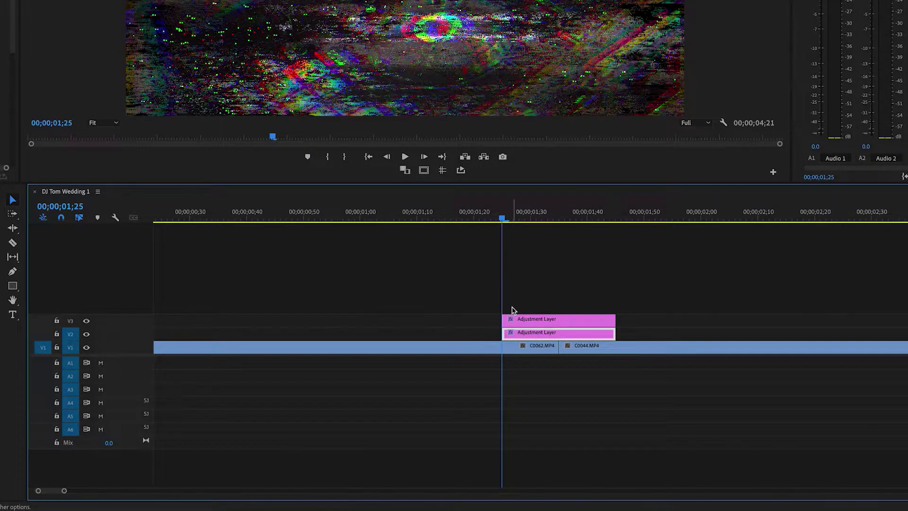
{"action": "key", "text": "="}
{"action": "key", "text": "="}
{"action": "scroll", "coordinate": [634, 293], "scroll_direction": "down", "scroll_amount": 4}
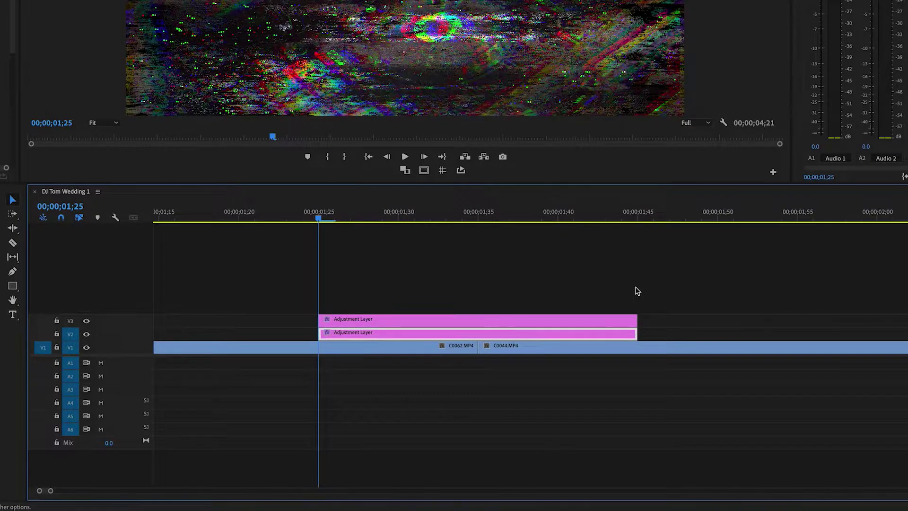
{"action": "key", "text": "c"}
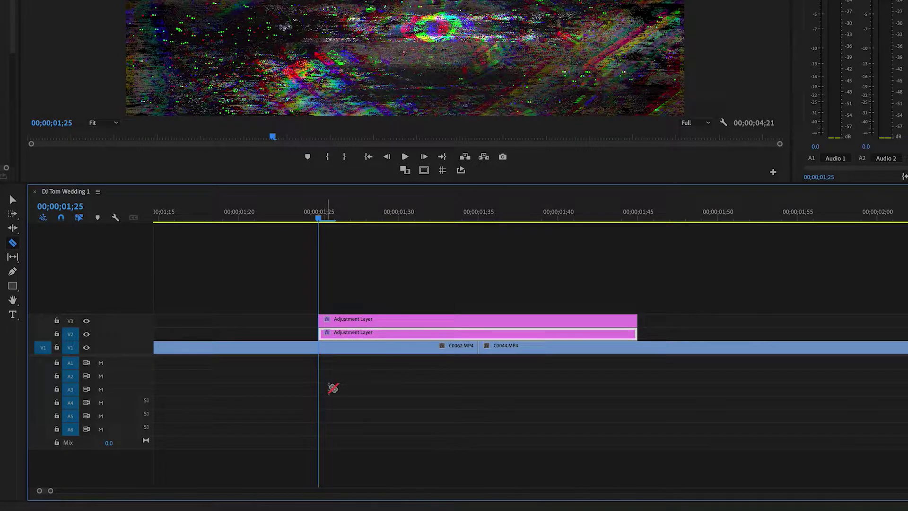
{"action": "key", "text": "Right"}
{"action": "key", "text": "Right"}
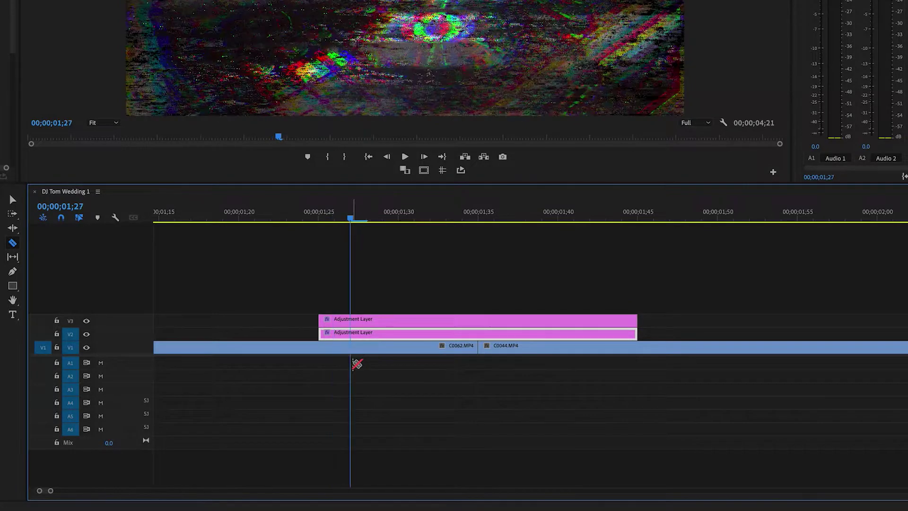
{"action": "left_click", "coordinate": [350, 330]}
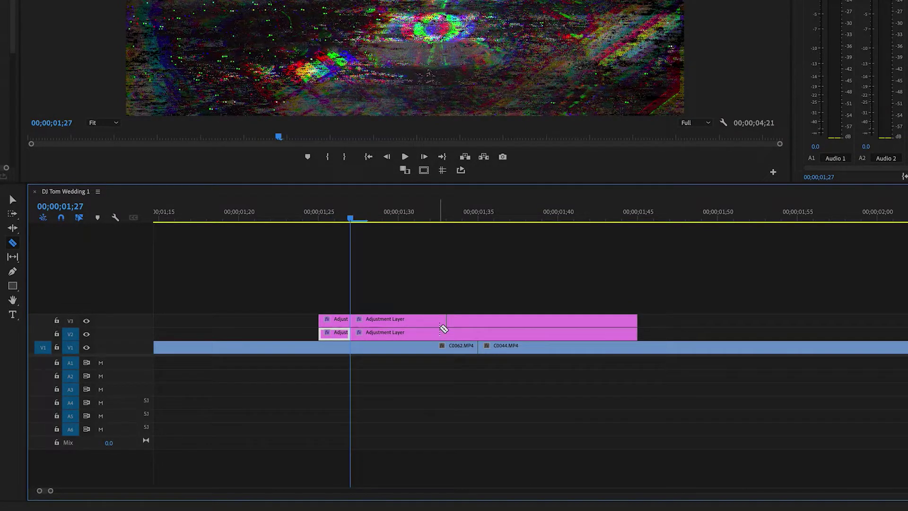
- Cut both adjustment layers every two frames at 00;00;01;29, 01;31 and 01;33, and the V2 layer at 01;35
{"action": "key", "text": "Right"}
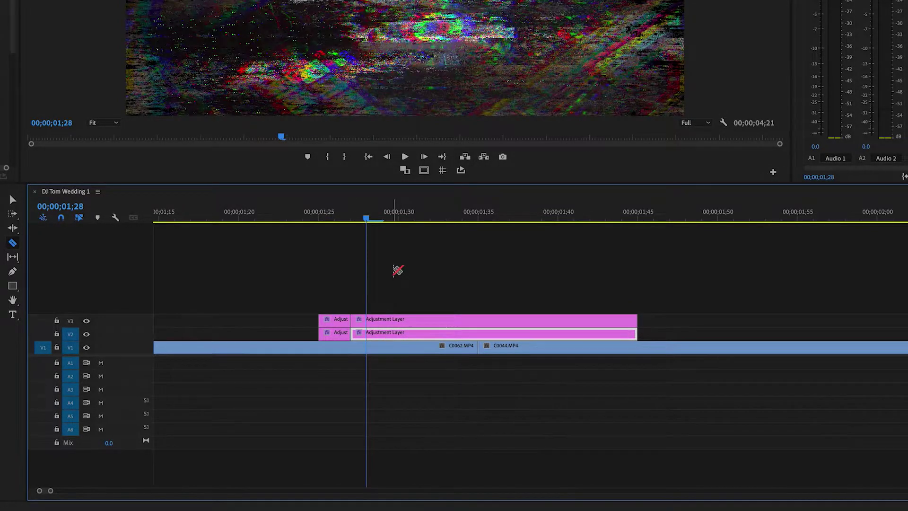
{"action": "key", "text": "Right"}
{"action": "left_click", "coordinate": [382, 331]}
{"action": "key", "text": "Right"}
{"action": "key", "text": "Right"}
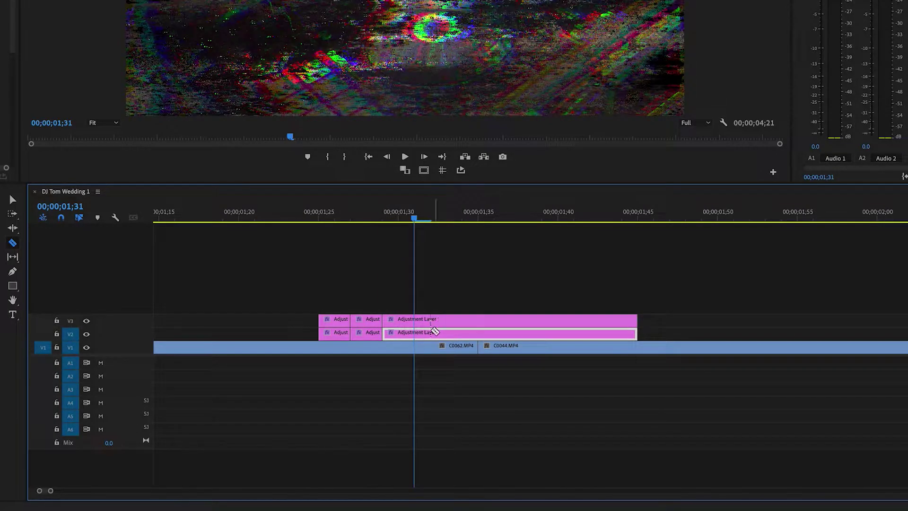
{"action": "left_click", "coordinate": [415, 331]}
{"action": "key", "text": "Right"}
{"action": "key", "text": "Right"}
{"action": "left_click", "coordinate": [448, 332]}
{"action": "key", "text": "Right"}
{"action": "key", "text": "Right"}
{"action": "left_click", "coordinate": [478, 332]}
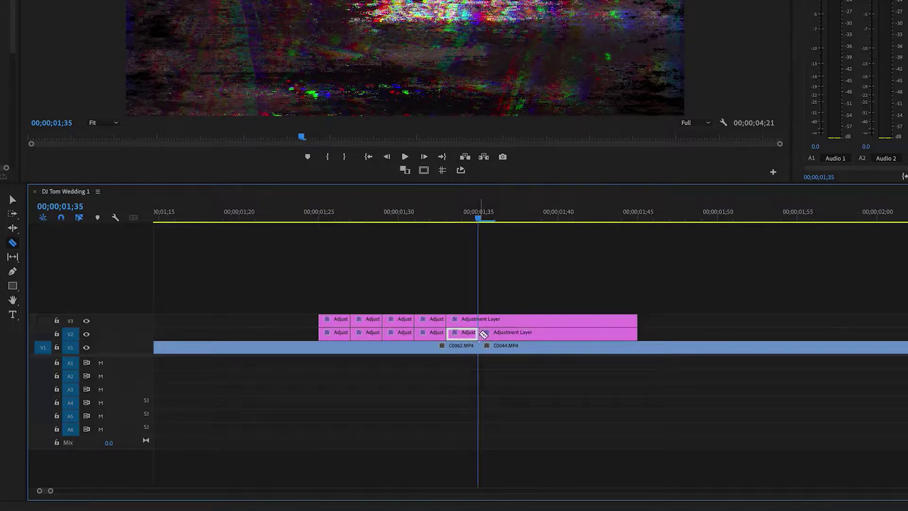
- Continue cutting both adjustment layers every two frames up to 00;00;01;43, then return to the Selection tool
{"action": "key", "text": "Right"}
{"action": "key", "text": "Right"}
{"action": "left_click", "coordinate": [510, 333]}
{"action": "key", "text": "Right"}
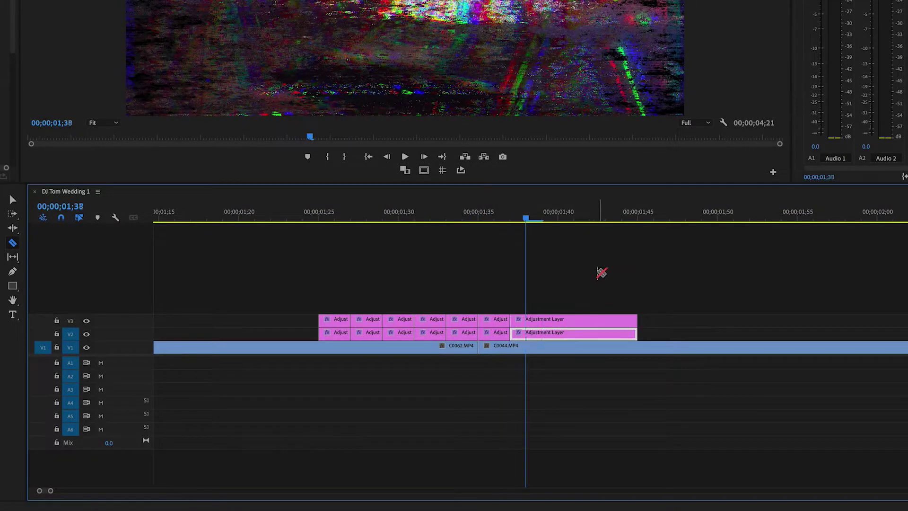
{"action": "key", "text": "Right"}
{"action": "key", "text": "Right"}
{"action": "key", "text": "Right"}
{"action": "left_click", "coordinate": [574, 320]}
{"action": "left_click", "coordinate": [575, 333]}
{"action": "key", "text": "Right"}
{"action": "key", "text": "Right"}
{"action": "left_click", "coordinate": [607, 320]}
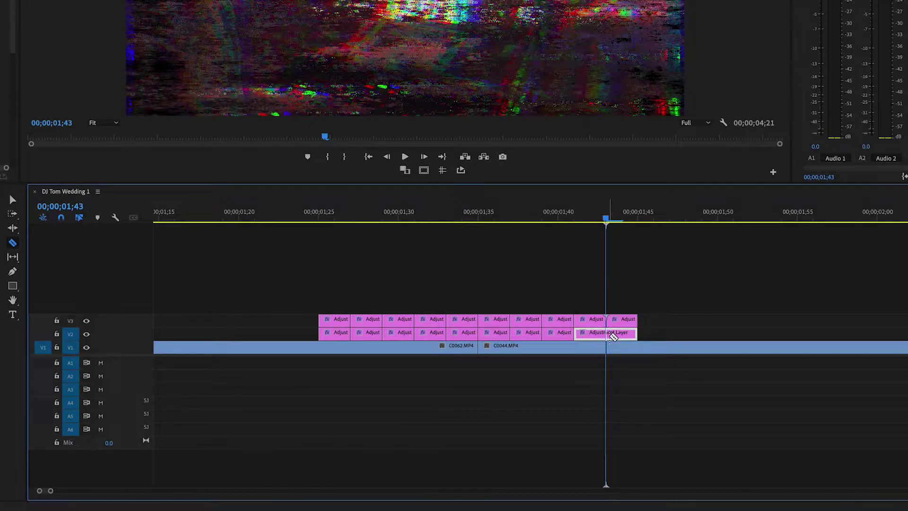
{"action": "left_click", "coordinate": [608, 333]}
{"action": "key", "text": "v"}
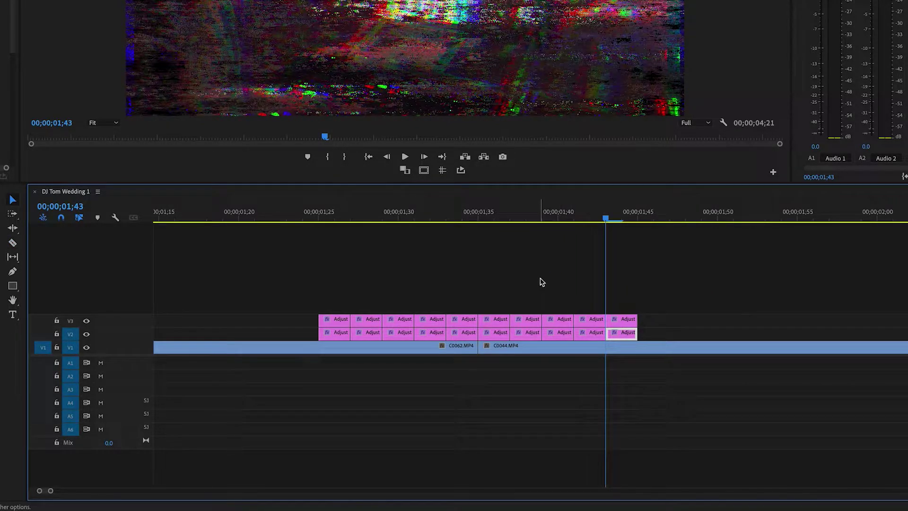
- Delete every second pair of adjustment layer pieces on V2 and V3, starting with the pair at 00;00;01;27
{"action": "left_click_drag", "start_coordinate": [358, 303], "coordinate": [367, 335]}
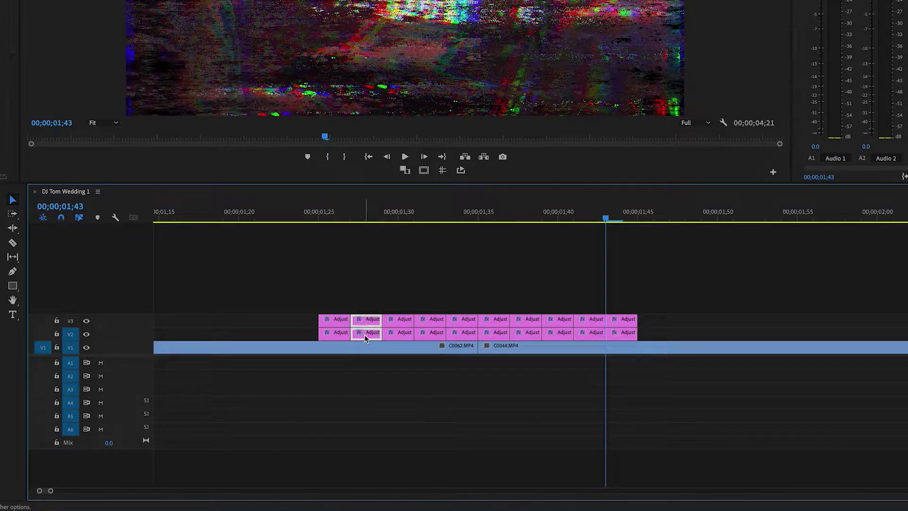
{"action": "key", "text": "Delete"}
{"action": "left_click_drag", "start_coordinate": [441, 306], "coordinate": [431, 333]}
{"action": "key", "text": "Delete"}
{"action": "left_click_drag", "start_coordinate": [500, 304], "coordinate": [497, 334]}
{"action": "key", "text": "Delete"}
{"action": "left_click_drag", "start_coordinate": [551, 297], "coordinate": [555, 336]}
{"action": "key", "text": "Delete"}
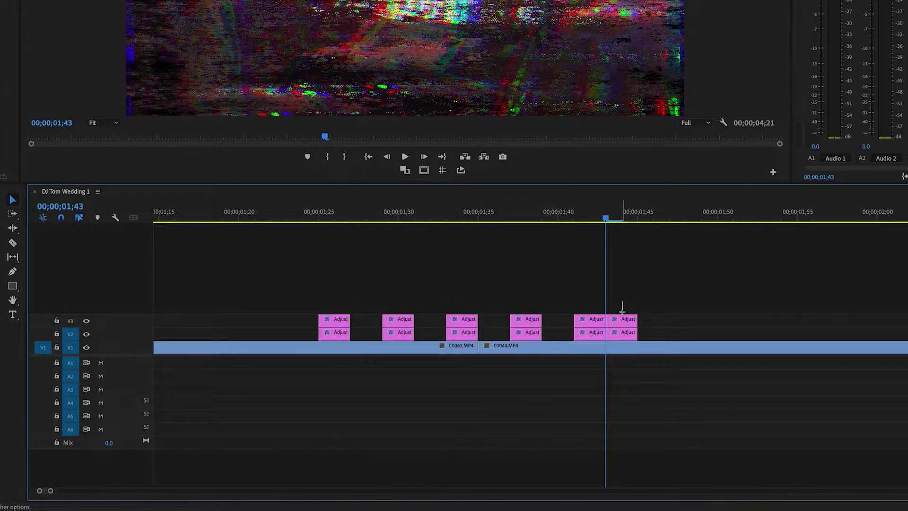
{"action": "key", "text": "Delete"}
{"action": "key", "text": "minus"}
{"action": "key", "text": "minus"}
{"action": "key", "text": "minus"}
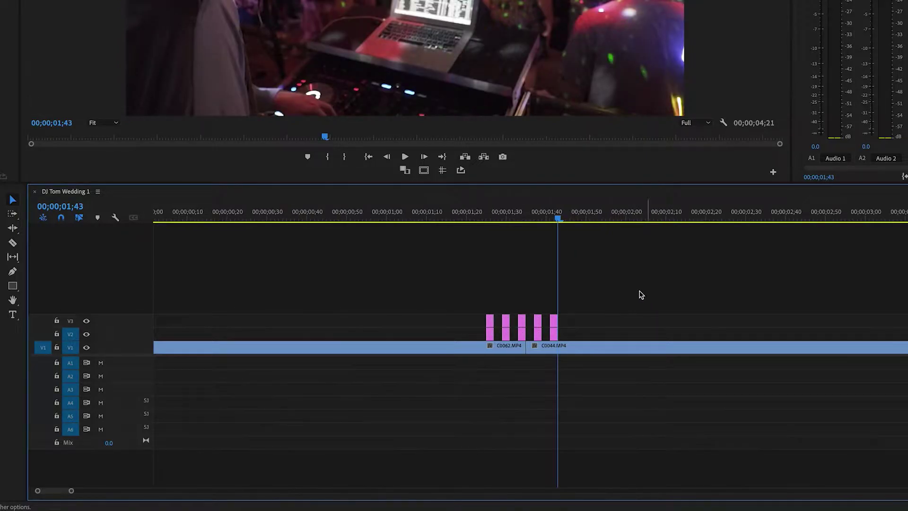
- Play the sequence several times from before the cut, starting at 00;00;00;18, to preview the flickering glitch transition
{"action": "left_click", "coordinate": [250, 388]}
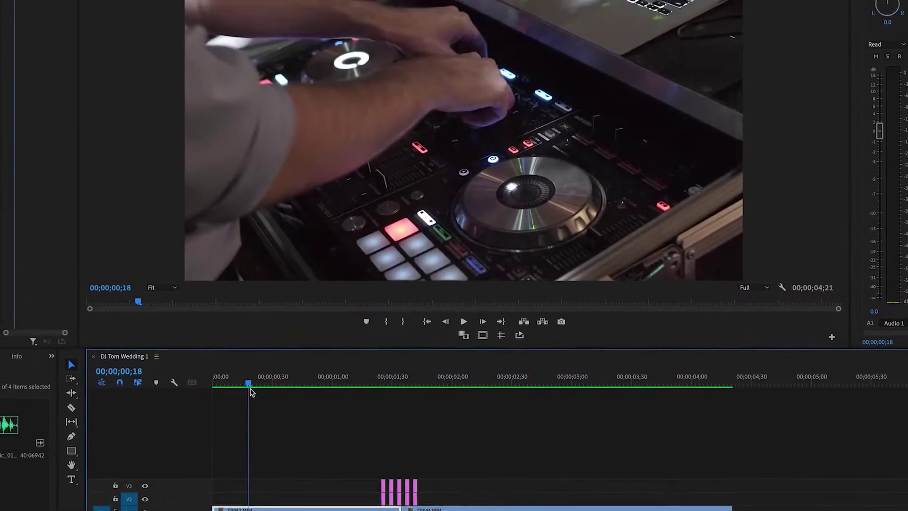
{"action": "key", "text": "space"}
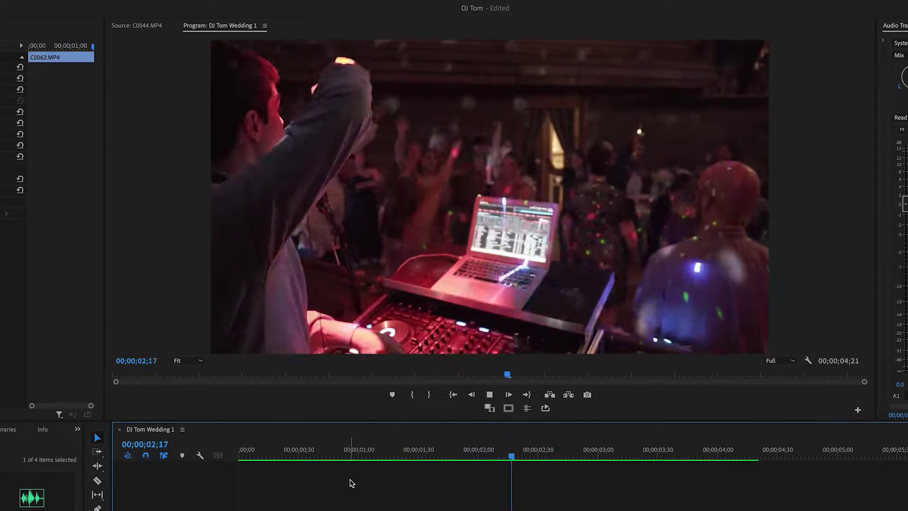
{"action": "key", "text": "space"}
{"action": "left_click_drag", "start_coordinate": [549, 456], "coordinate": [324, 468]}
{"action": "key", "text": "space"}
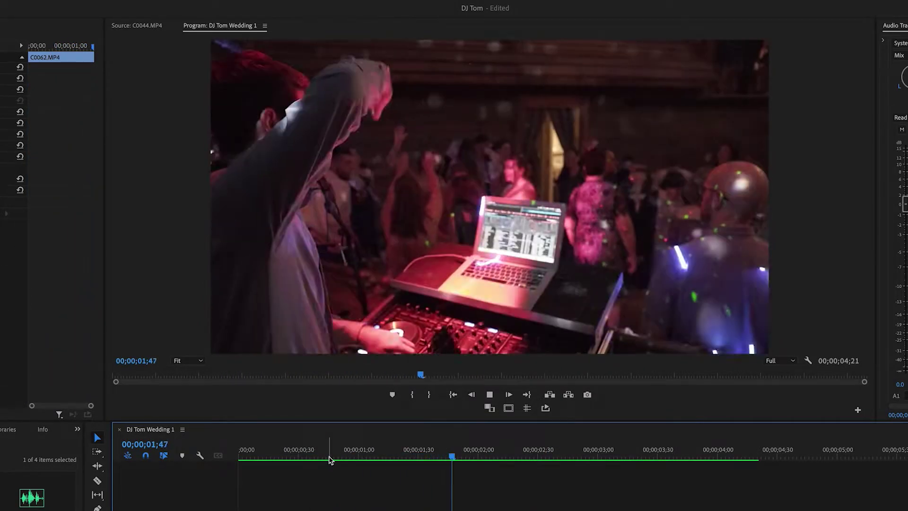
{"action": "left_click", "coordinate": [422, 440]}
{"action": "left_click_drag", "start_coordinate": [422, 440], "coordinate": [356, 437]}
{"action": "key", "text": "space"}
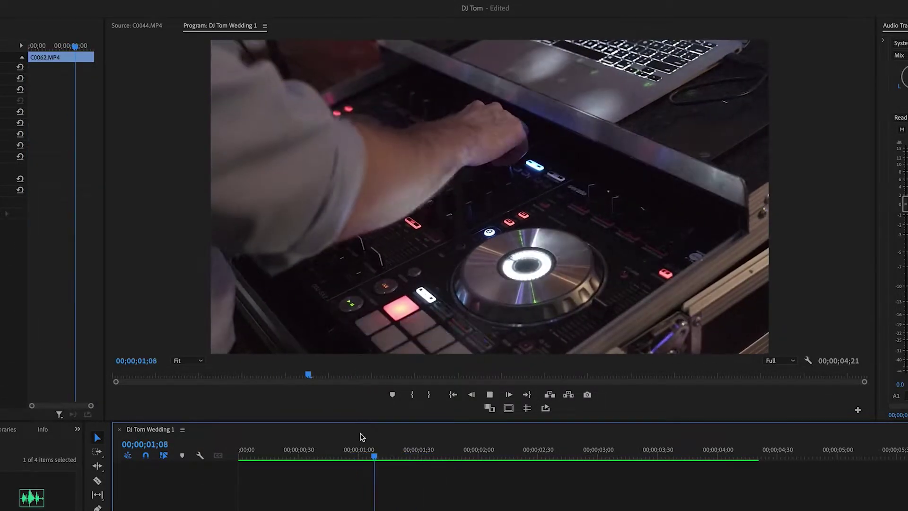
{"action": "key", "text": "space"}
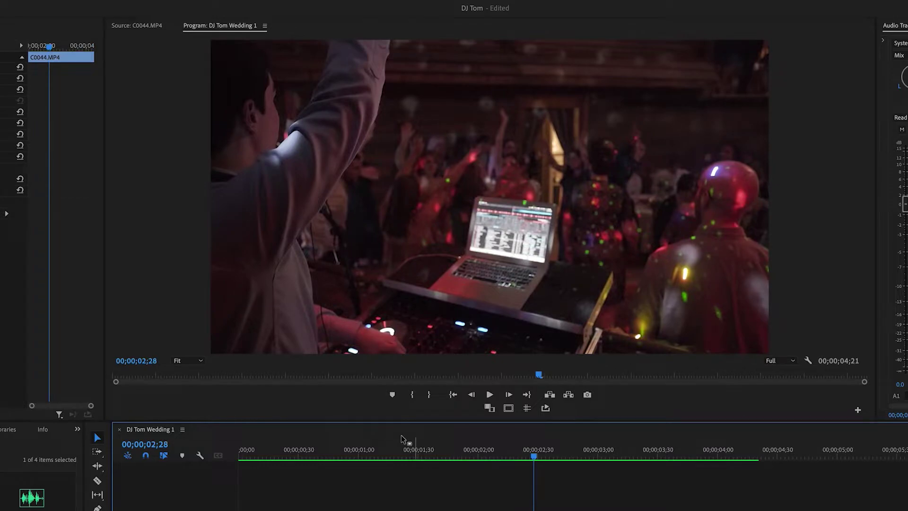
{"action": "left_click", "coordinate": [440, 449]}
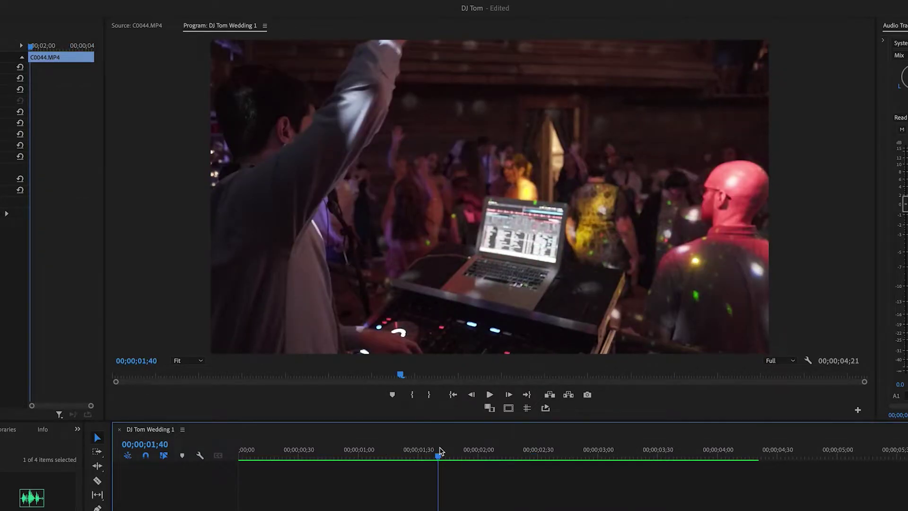
- Save the VR Digital Glitch effect from the V3 adjustment layer piece ending at 00;00;01;35 as a preset named Glitch Effect
{"action": "key", "text": "equal"}
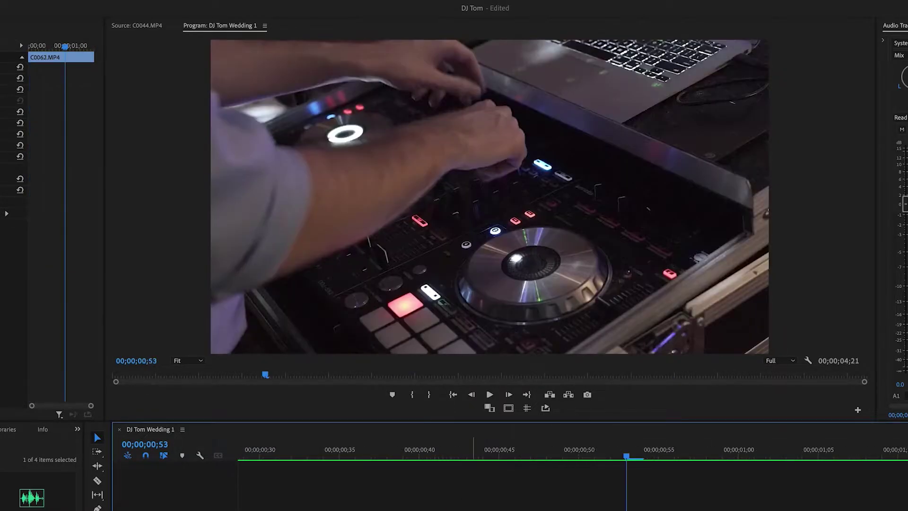
{"action": "key", "text": "minus"}
{"action": "key", "text": "minus"}
{"action": "left_click", "coordinate": [429, 448]}
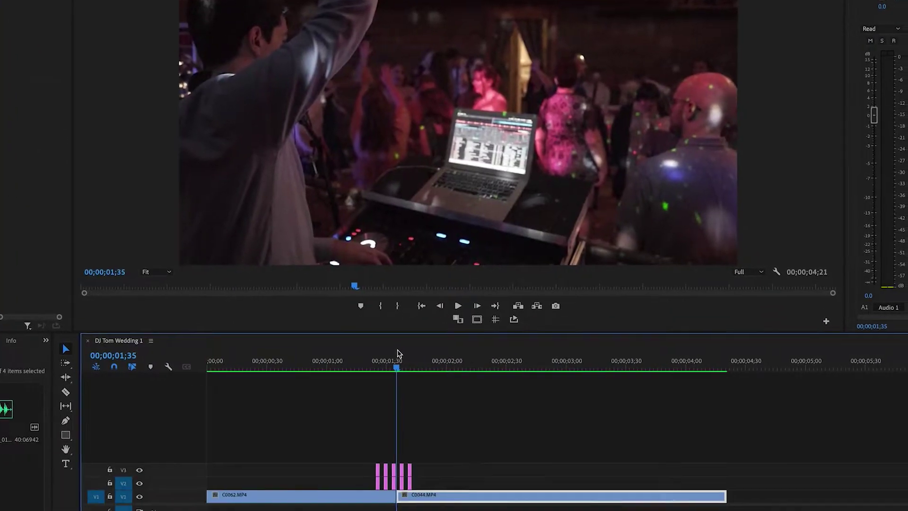
{"action": "key", "text": "equal"}
{"action": "key", "text": "equal"}
{"action": "key", "text": "equal"}
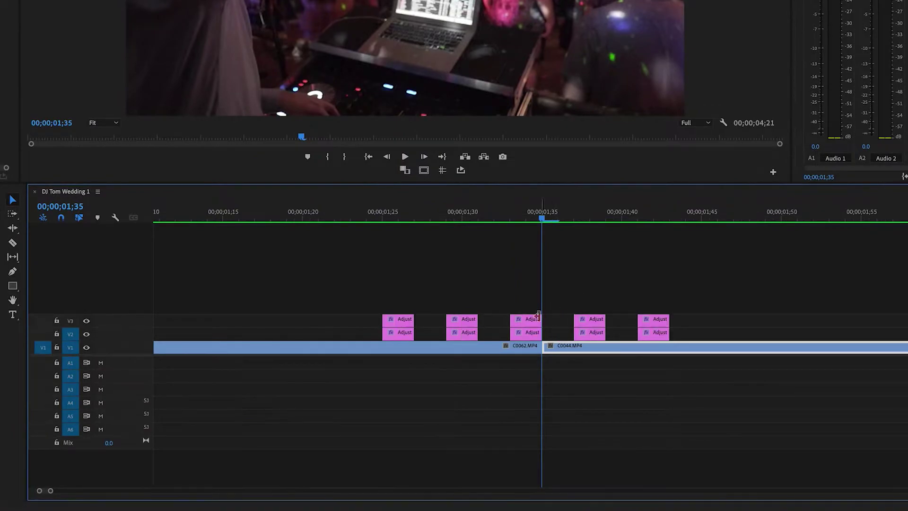
{"action": "left_click", "coordinate": [526, 318]}
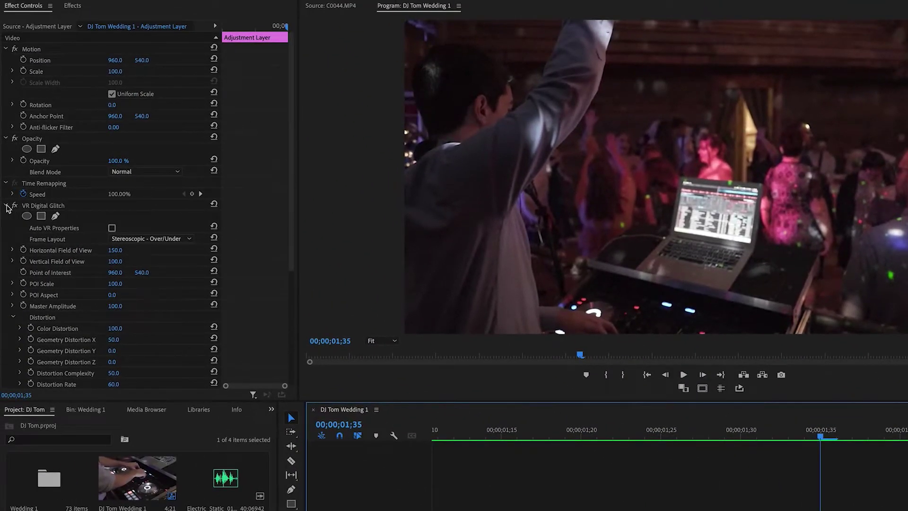
{"action": "left_click", "coordinate": [7, 206]}
{"action": "right_click", "coordinate": [37, 205]}
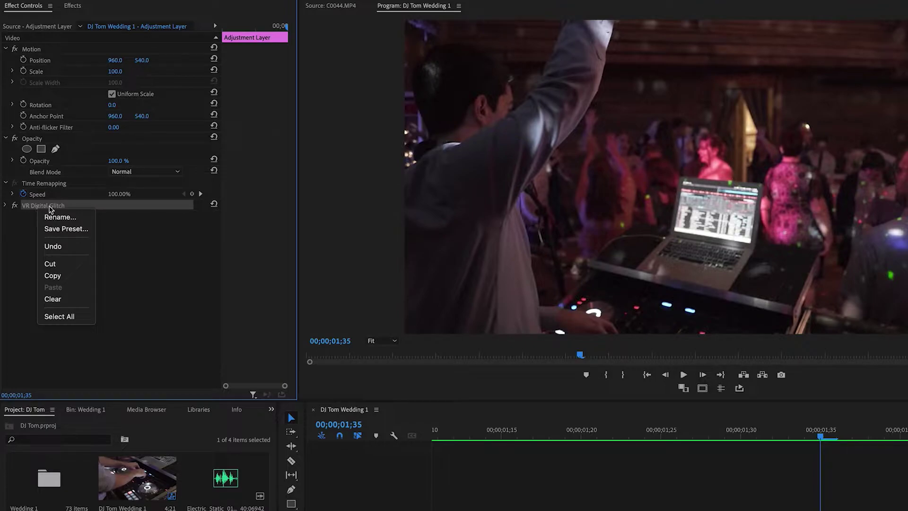
{"action": "left_click", "coordinate": [66, 229]}
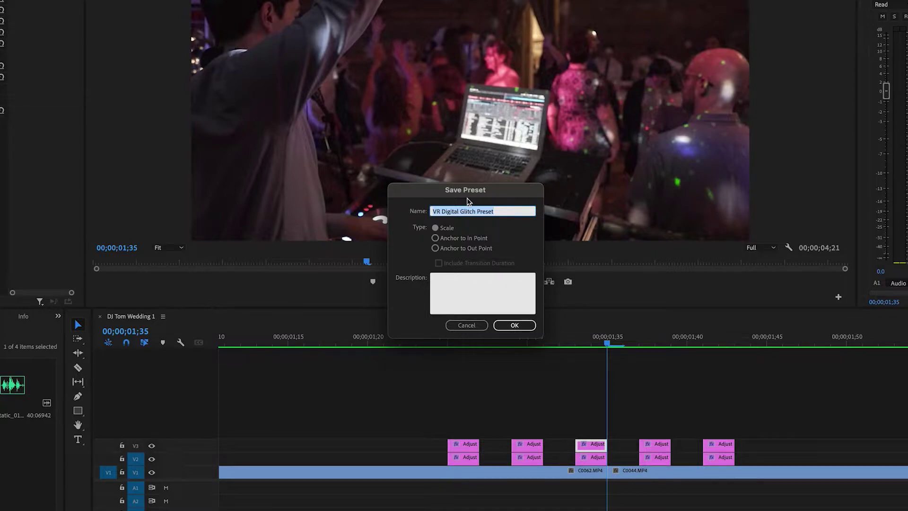
{"action": "left_click_drag", "start_coordinate": [512, 213], "coordinate": [388, 213]}
{"action": "type", "text": "Glitch Effect"}
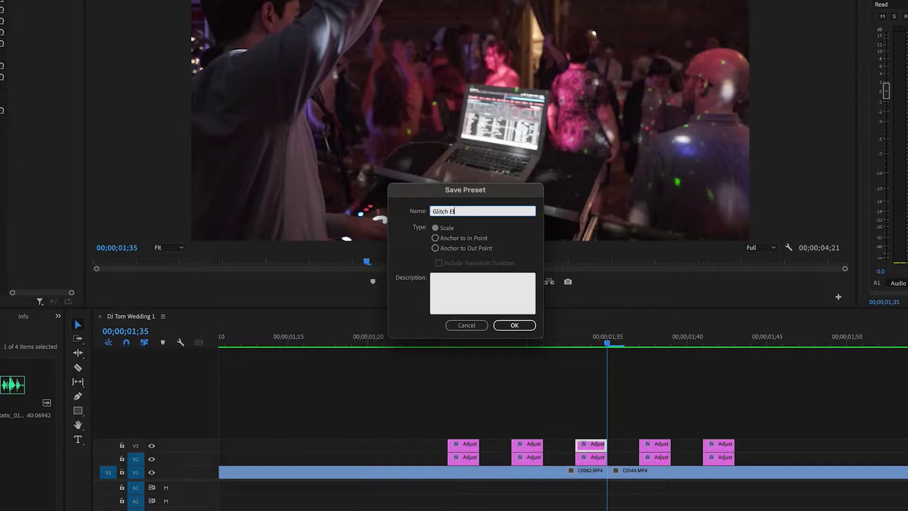
{"action": "left_click", "coordinate": [515, 325]}
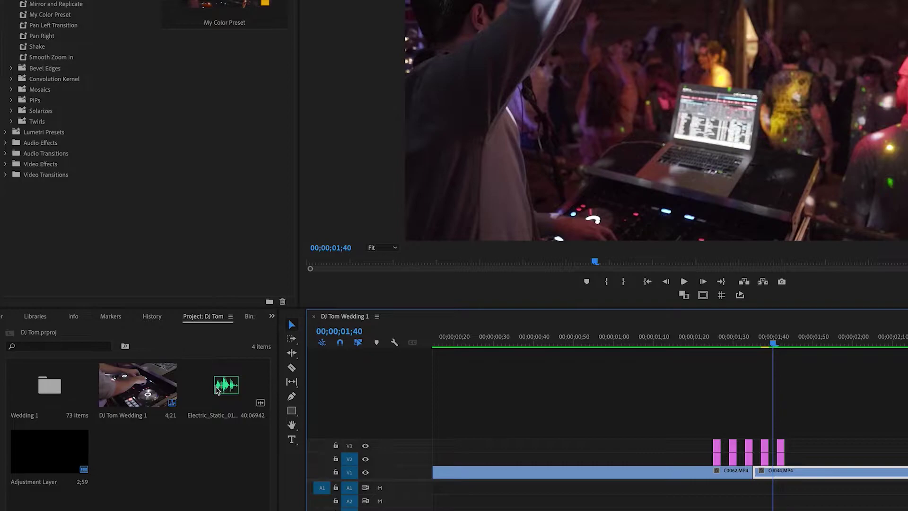
- Open Electric_Static_01.wav in the Source Monitor and mark an excerpt from its start with the out point at 00;00;00;14
{"action": "double_click", "coordinate": [217, 388]}
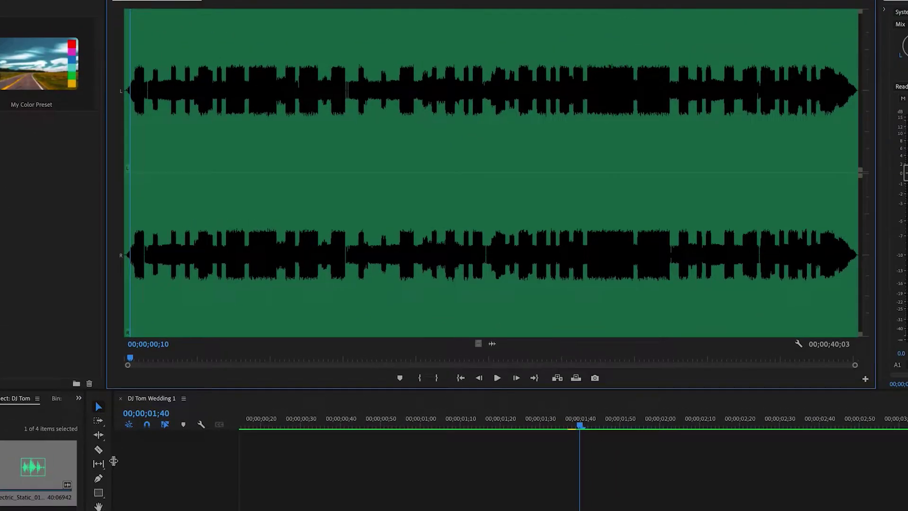
{"action": "key", "text": "equal"}
{"action": "key", "text": "equal"}
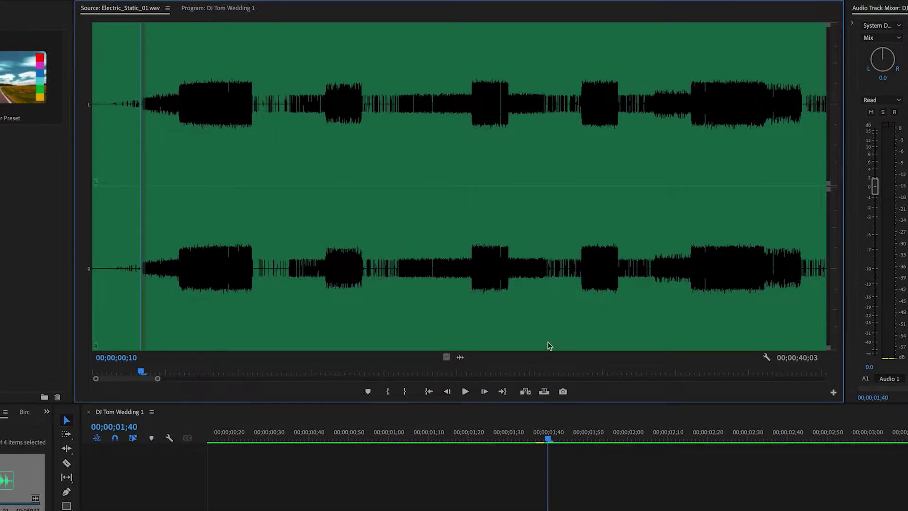
{"action": "left_click_drag", "start_coordinate": [117, 267], "coordinate": [93, 267]}
{"action": "key", "text": "space"}
{"action": "key", "text": "space"}
{"action": "key", "text": "o"}
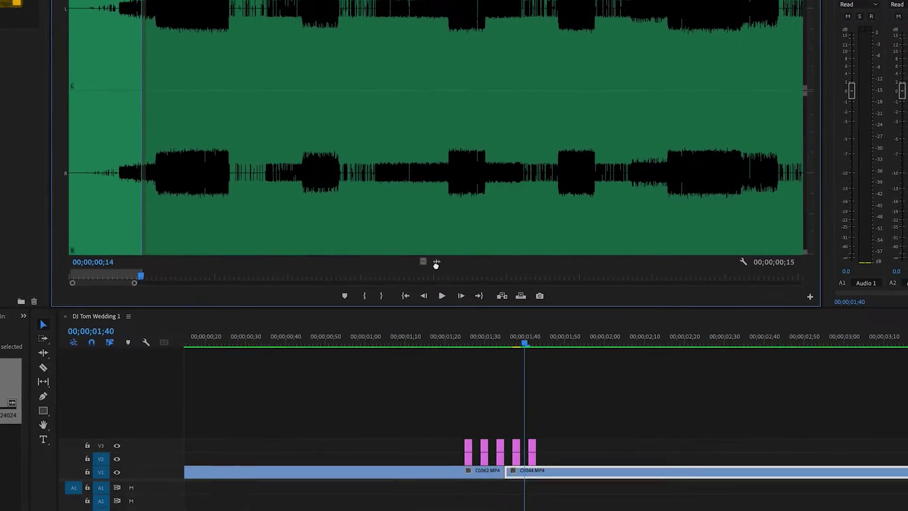
- Place the static excerpt on A1 directly beneath the adjustment layer pieces and lower its clip volume to -8.1 dB
{"action": "left_click_drag", "start_coordinate": [460, 357], "coordinate": [449, 373]}
{"action": "left_click_drag", "start_coordinate": [387, 363], "coordinate": [432, 364]}
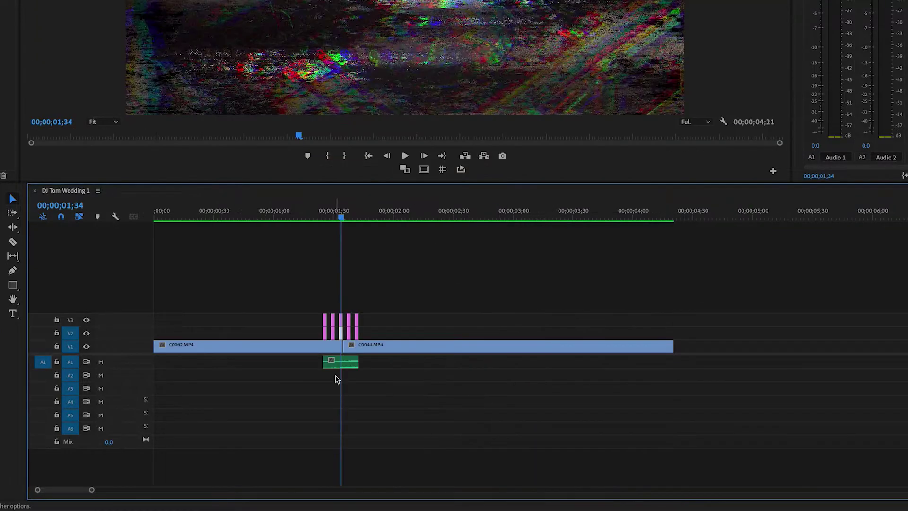
{"action": "left_click", "coordinate": [347, 366]}
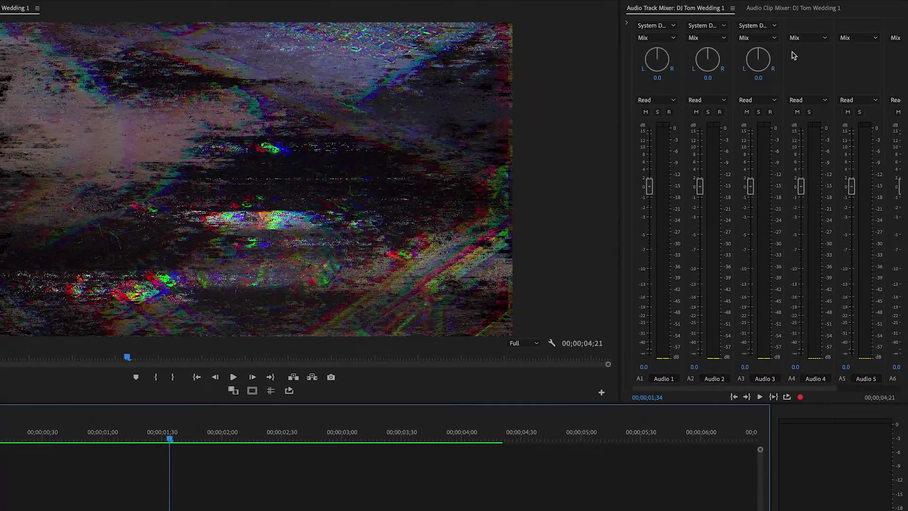
{"action": "left_click", "coordinate": [774, 8]}
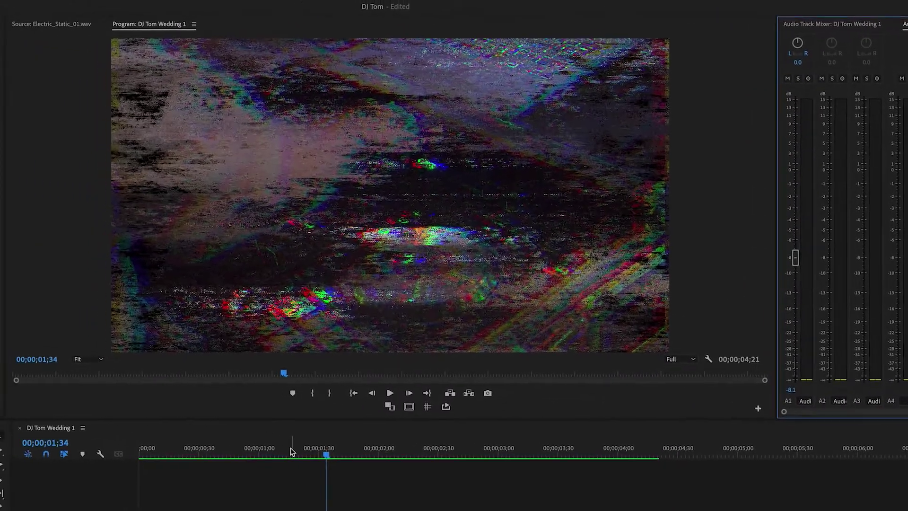
- Play the sequence repeatedly from shortly before the cut to preview the glitch transition with its static sound
{"action": "left_click", "coordinate": [133, 432]}
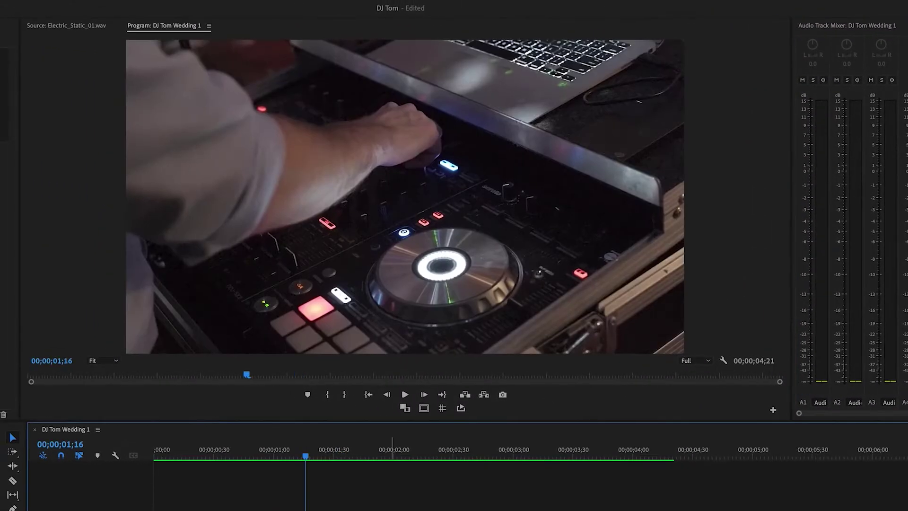
{"action": "key", "text": "space"}
{"action": "key", "text": "space"}
{"action": "left_click", "coordinate": [277, 449]}
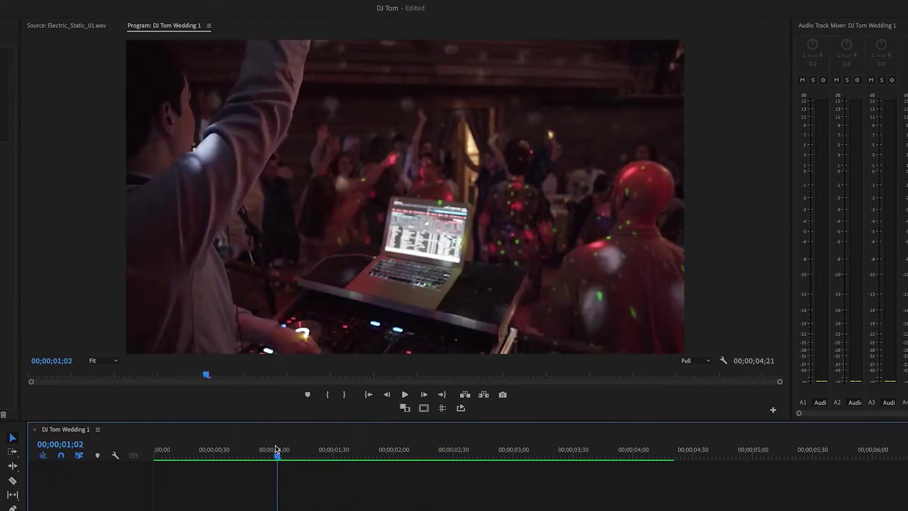
{"action": "key", "text": "space"}
{"action": "key", "text": "space"}
{"action": "left_click_drag", "start_coordinate": [334, 452], "coordinate": [305, 457]}
{"action": "key", "text": "space"}
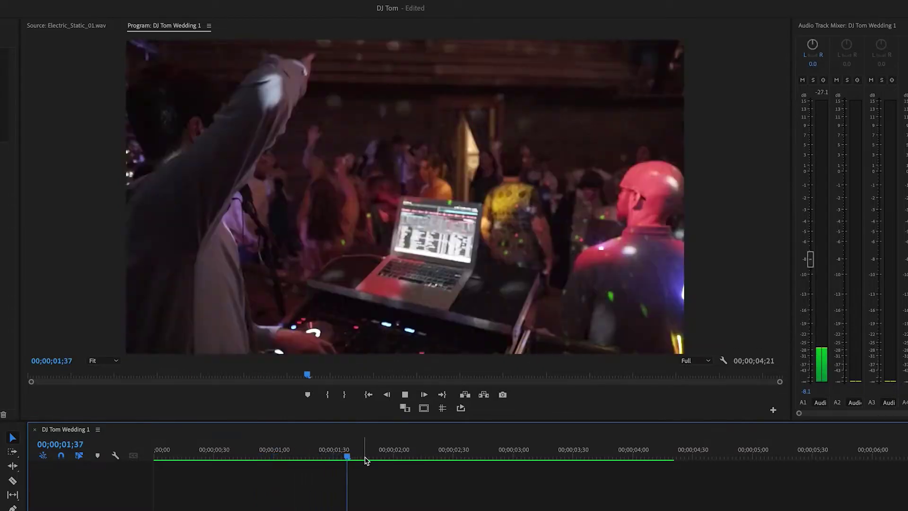